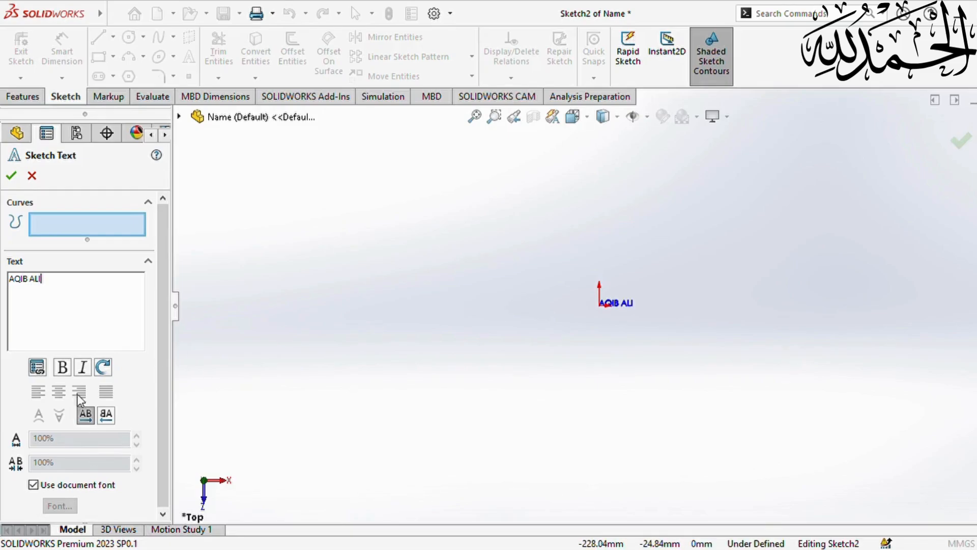
- Turn off the document font for the name text and open its font settings
left_click(34, 485)
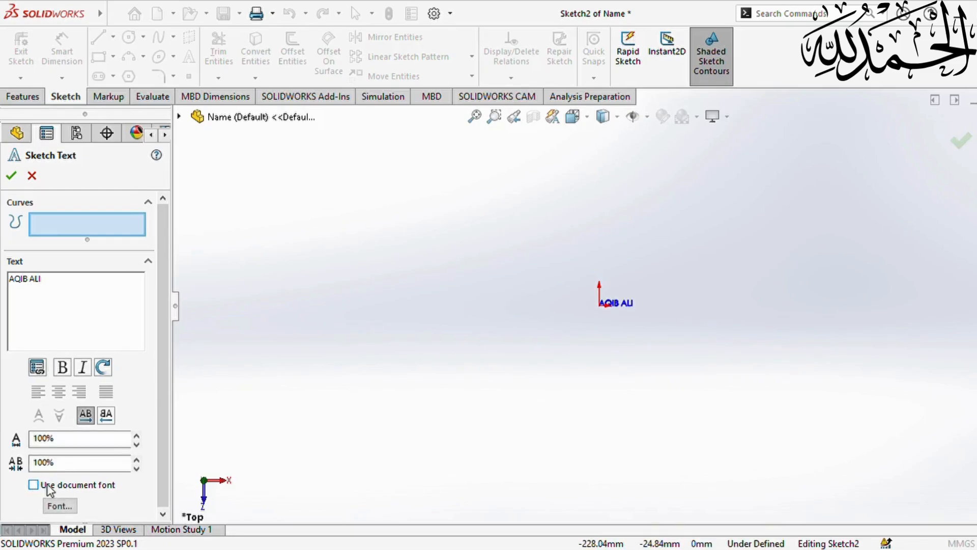
left_click(69, 506)
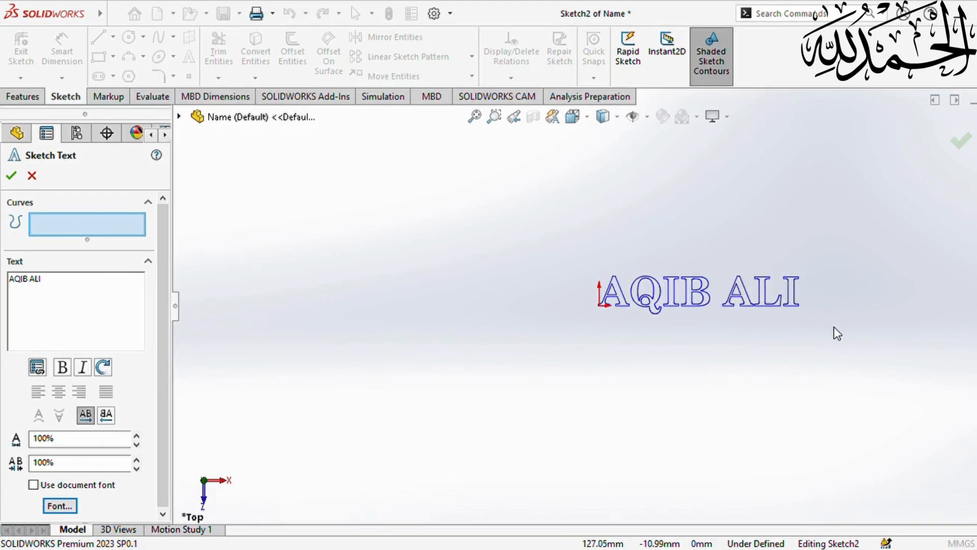
- Move the name text so it sits below the sketch origin
scroll(796, 319, "down", 1)
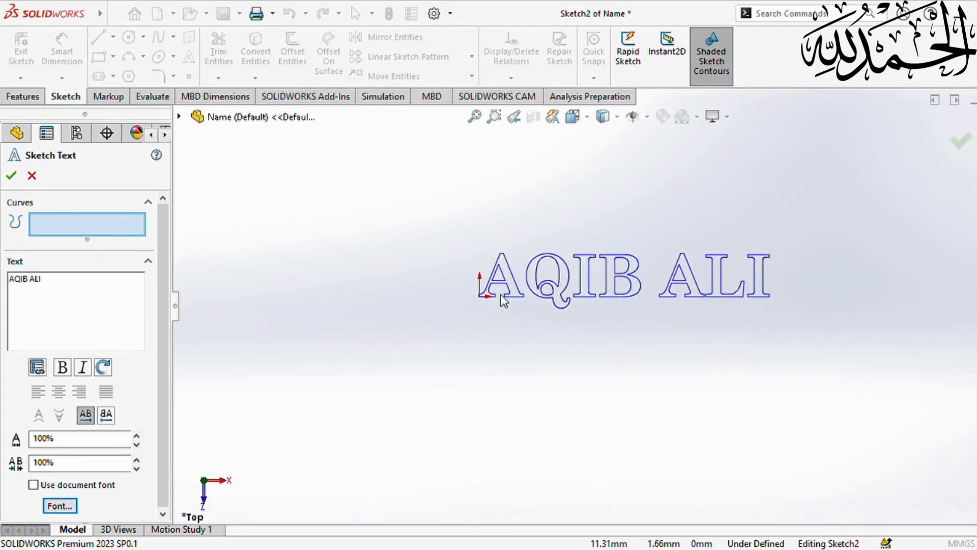
left_click(445, 296)
left_click(466, 317)
left_click(468, 338)
left_click(466, 348)
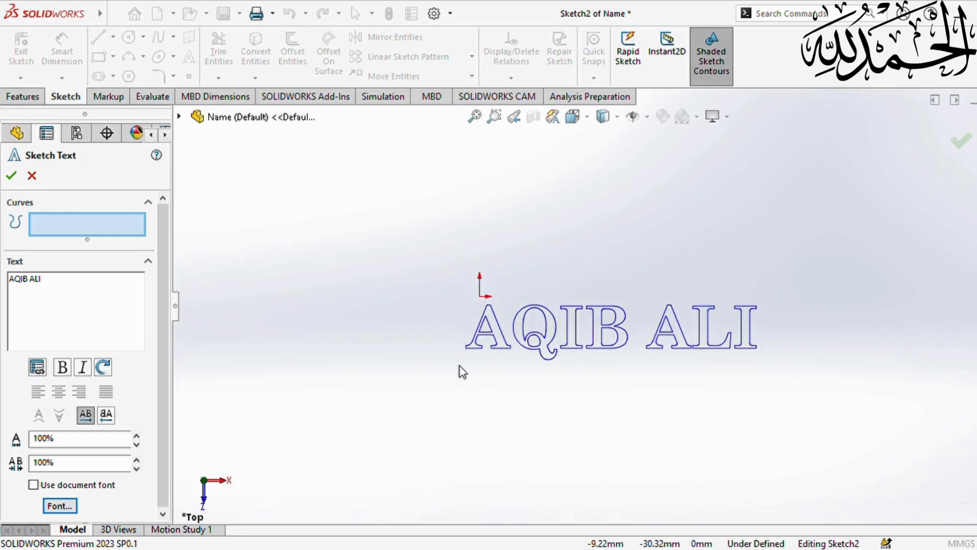
left_click(459, 365)
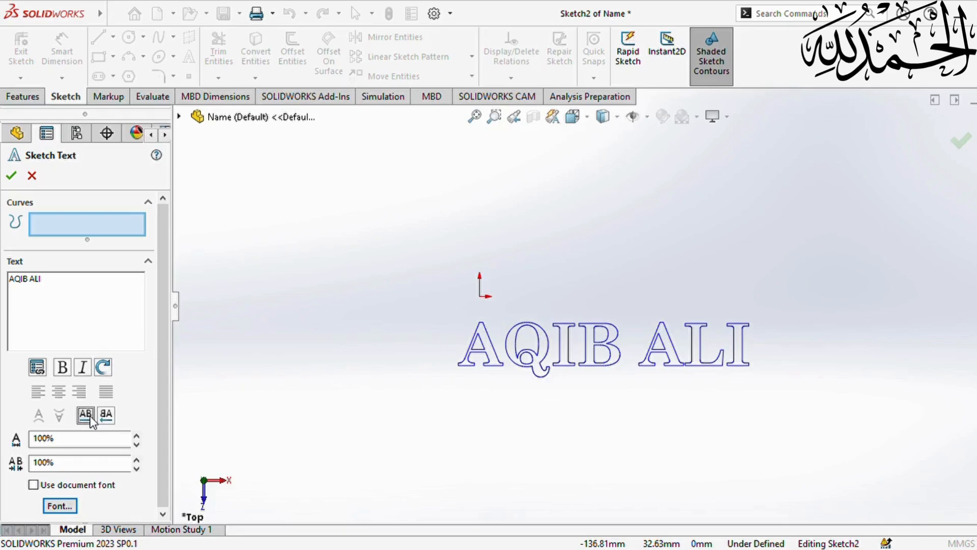
- Set the text width and letter spacing to 110% and accept the sketch text
left_click(136, 459)
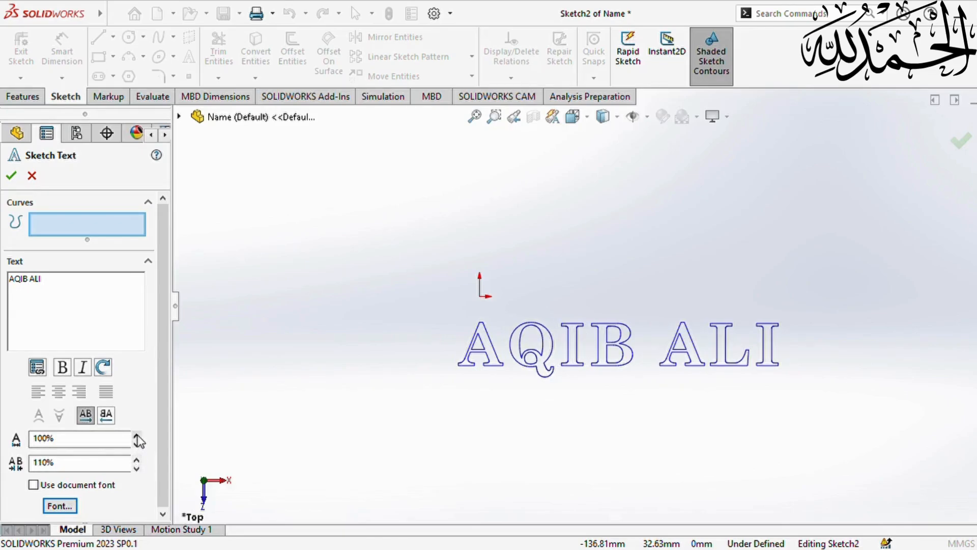
left_click(136, 436)
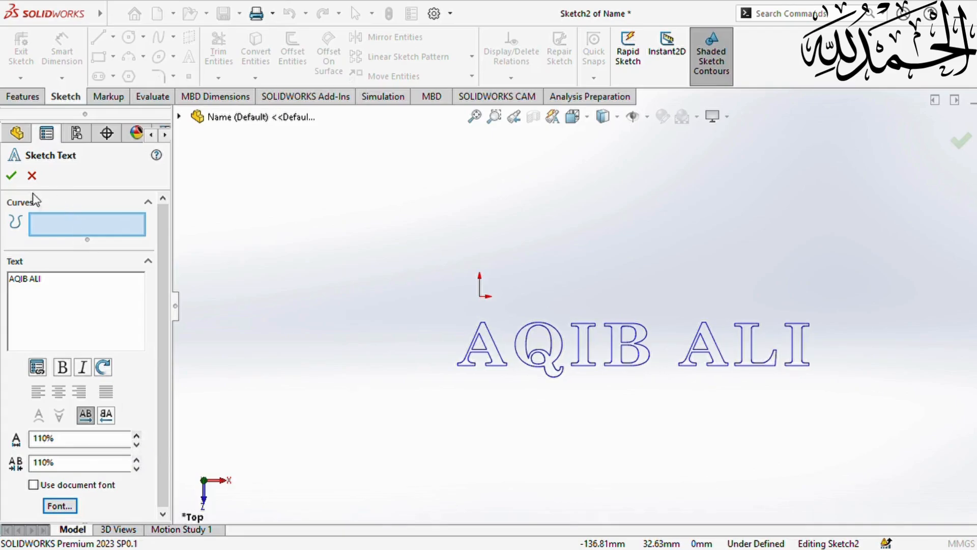
left_click(11, 175)
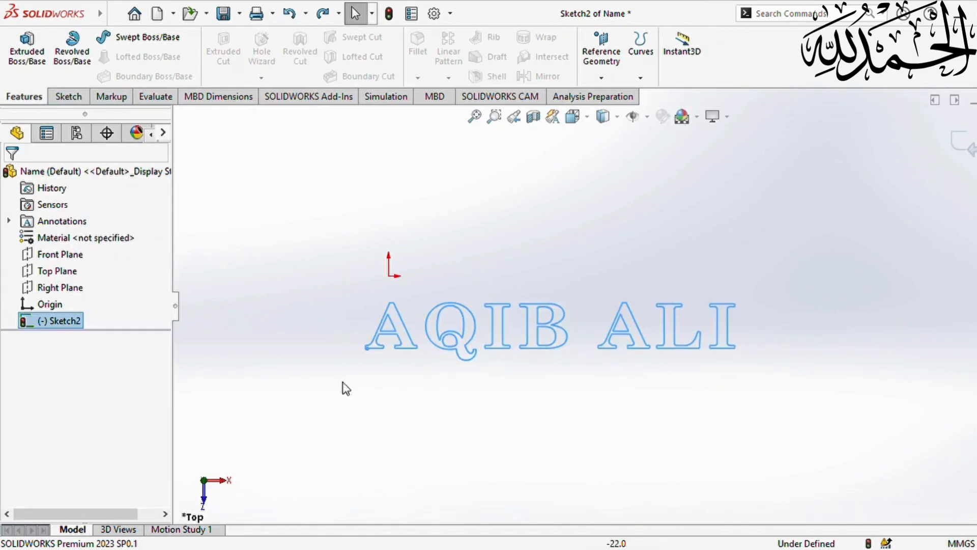
- Extrude the name sketch 10 mm blind in the reversed direction into solid letters
left_click(383, 388)
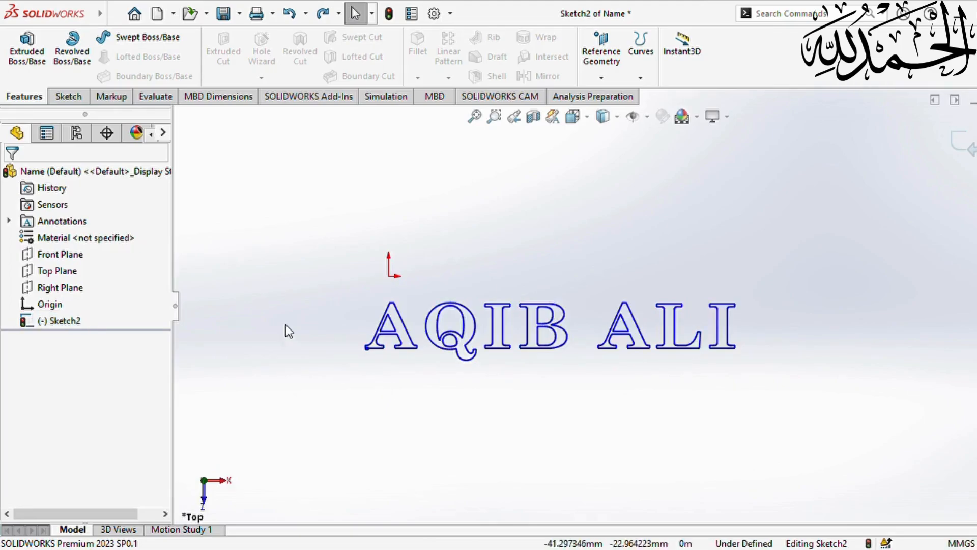
left_click(27, 48)
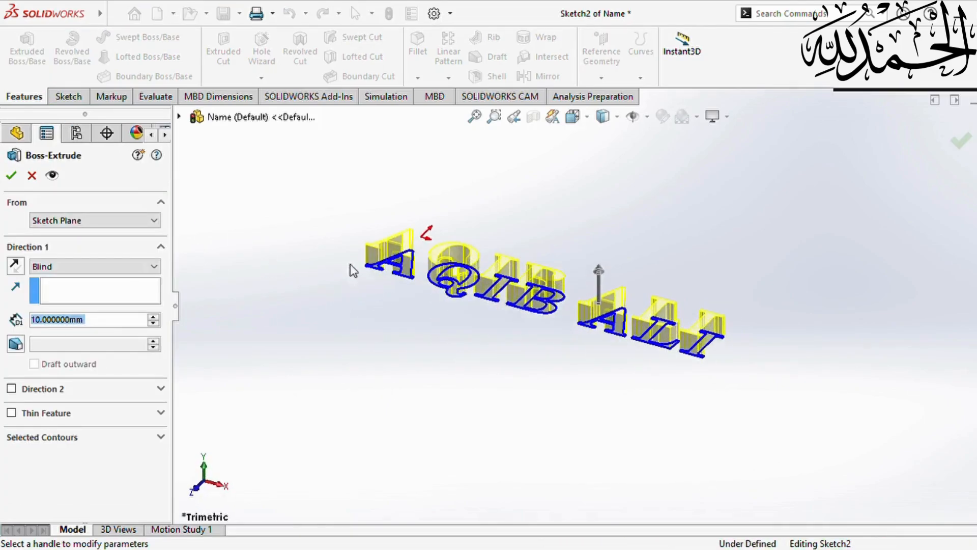
middle_click_drag(352, 271, 425, 376)
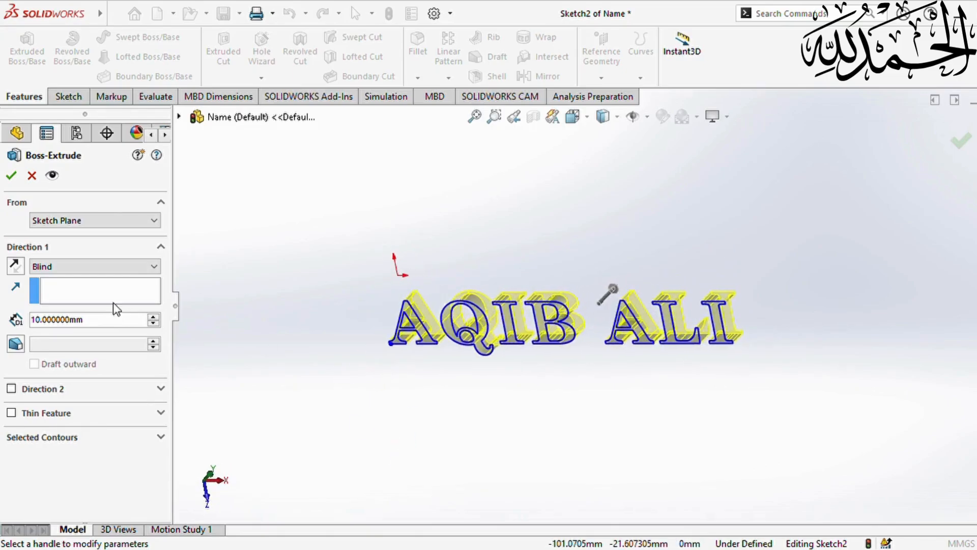
left_click(19, 266)
left_click(12, 176)
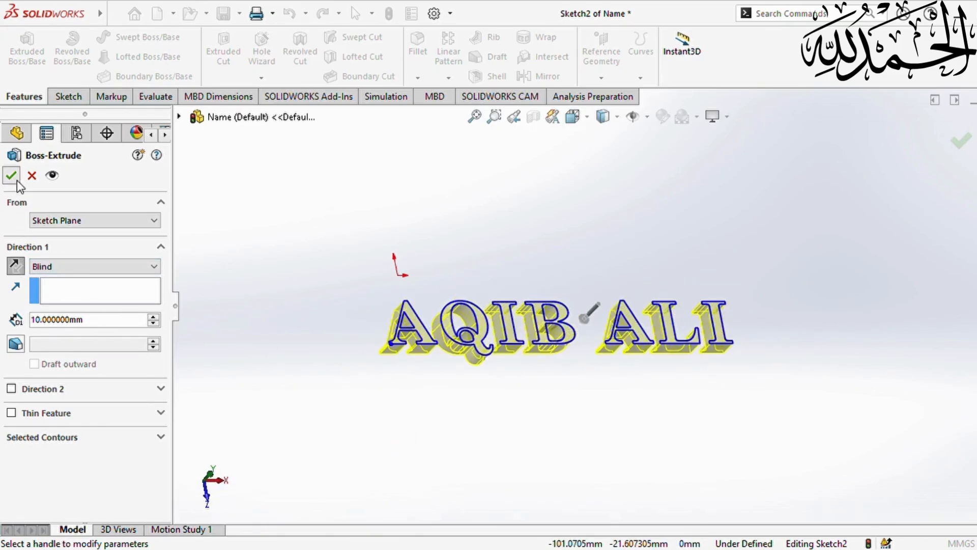
mouse_move(608, 355)
middle_mouse_down()
mouse_move(572, 373)
mouse_move(564, 450)
mouse_move(563, 439)
mouse_move(578, 436)
mouse_move(564, 434)
mouse_move(575, 433)
middle_mouse_up()
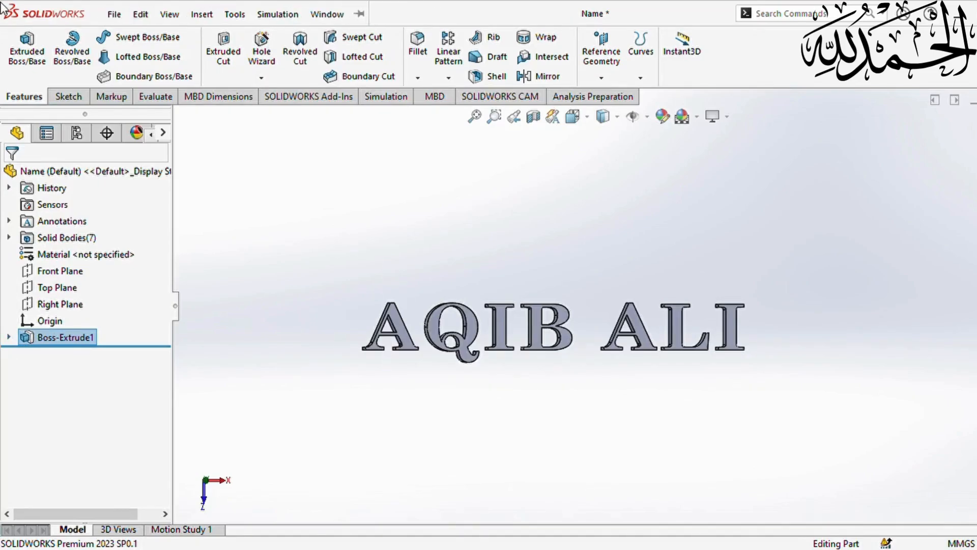
left_click(68, 97)
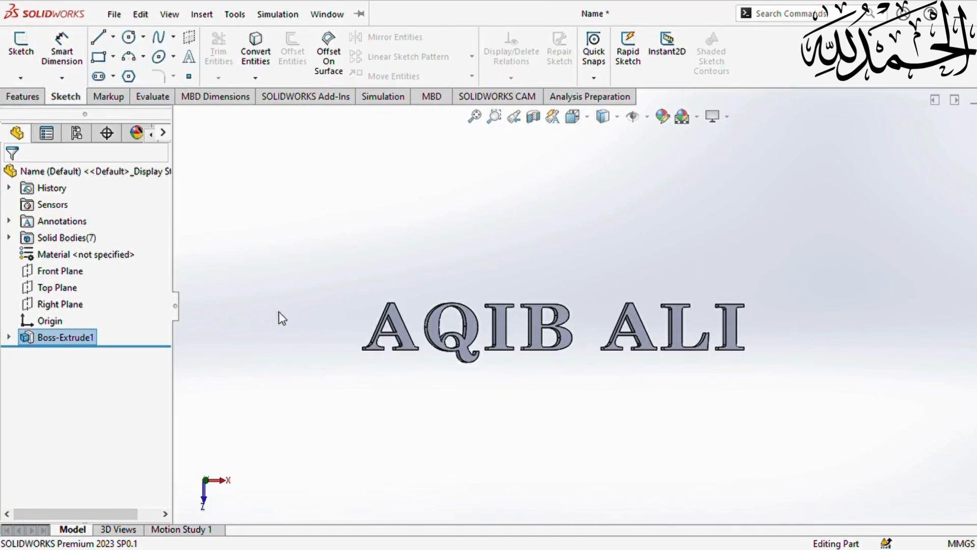
- On the Top Plane, draw a corner rectangle about 165.67 mm wide around the letters
left_click(46, 289)
left_click(44, 268)
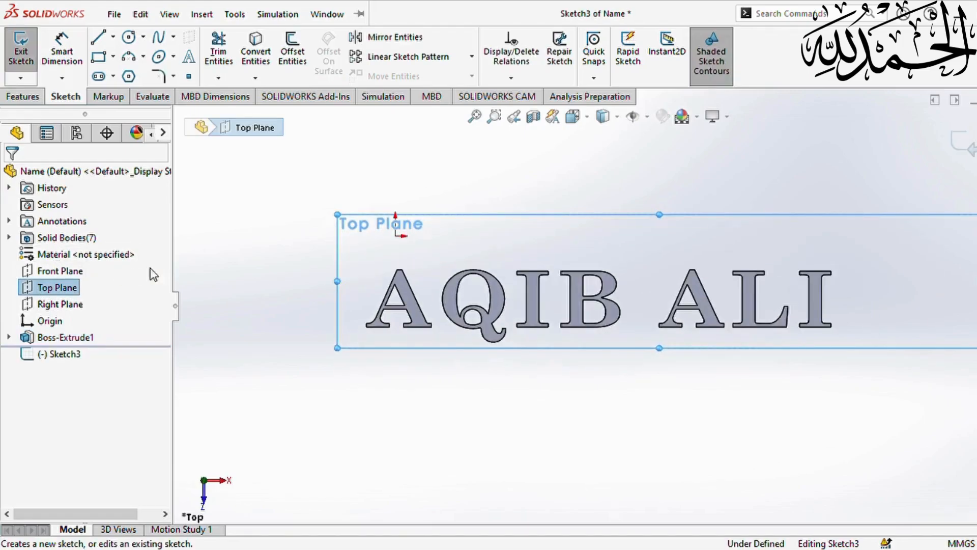
left_click(98, 57)
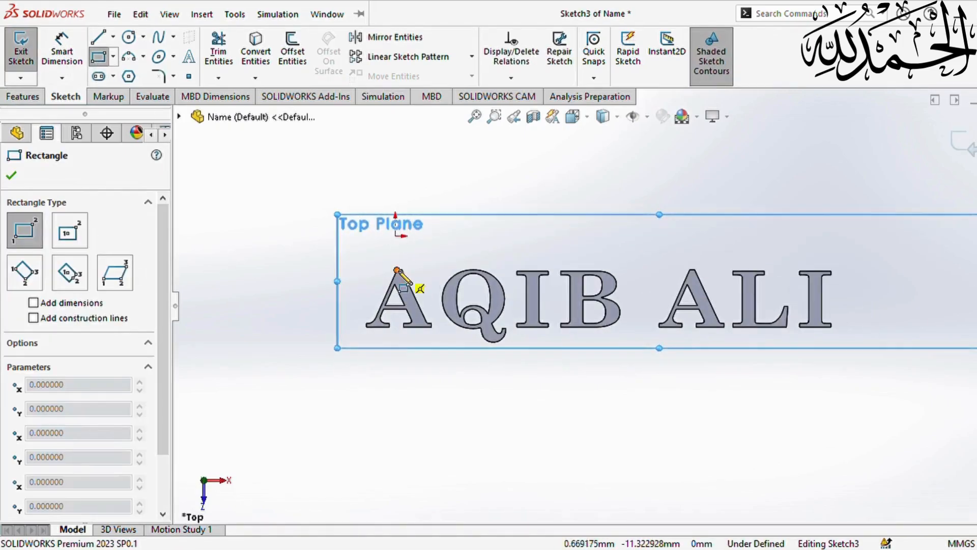
left_click(356, 259)
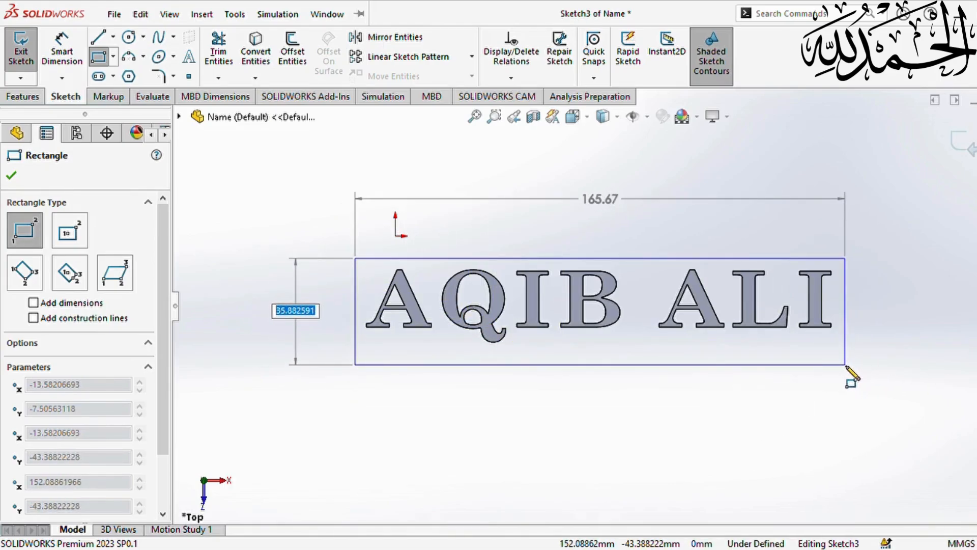
left_click(845, 370)
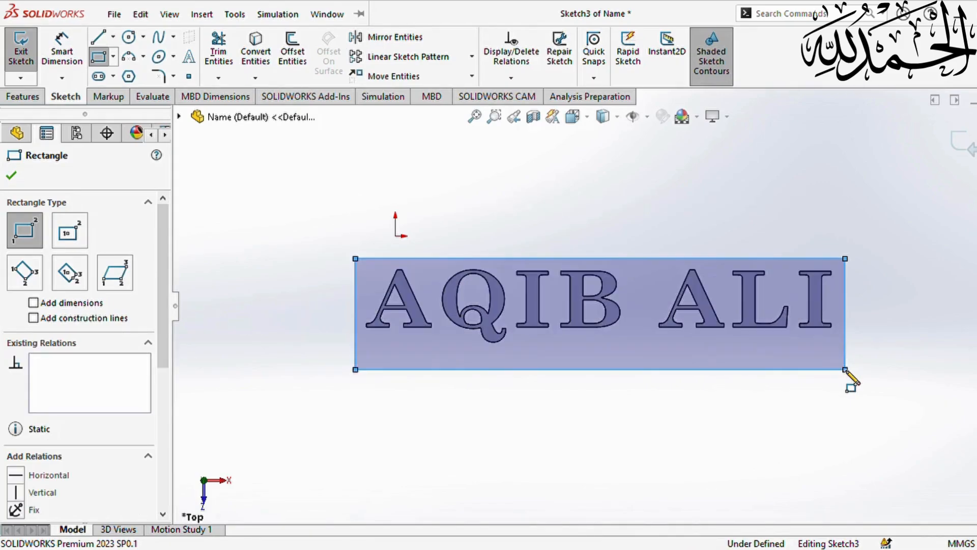
key("Escape")
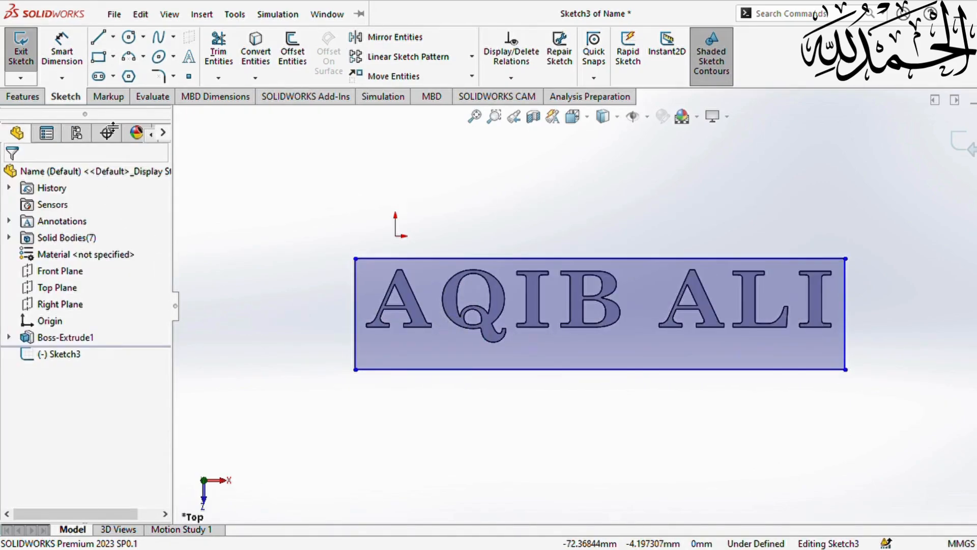
left_click(129, 37)
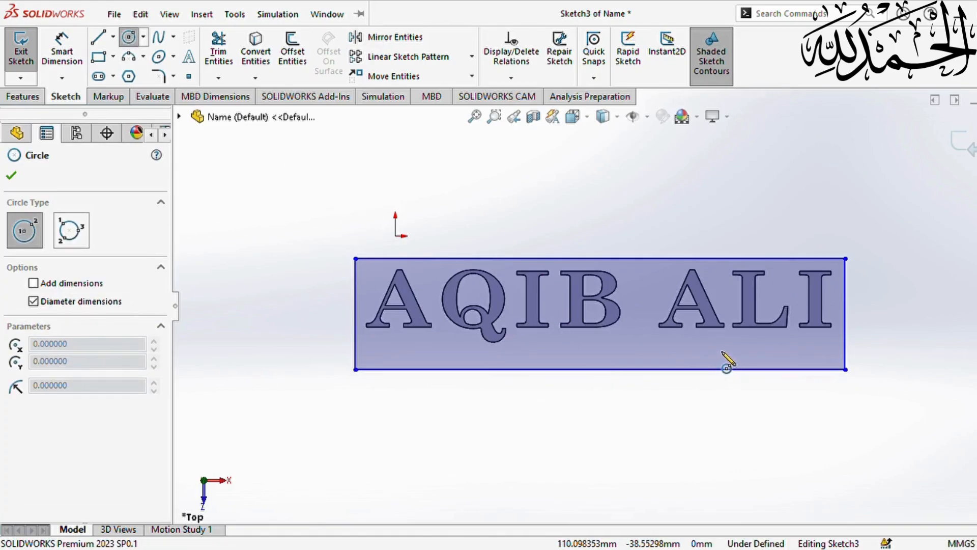
- Draw two size-4 hole circles inside the rectangle below the letters
left_click(721, 351)
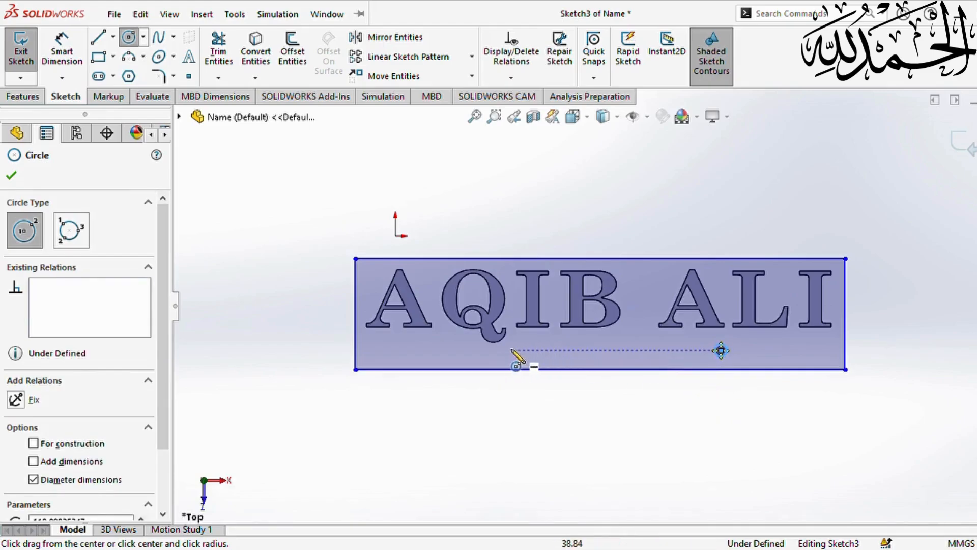
left_click(464, 350)
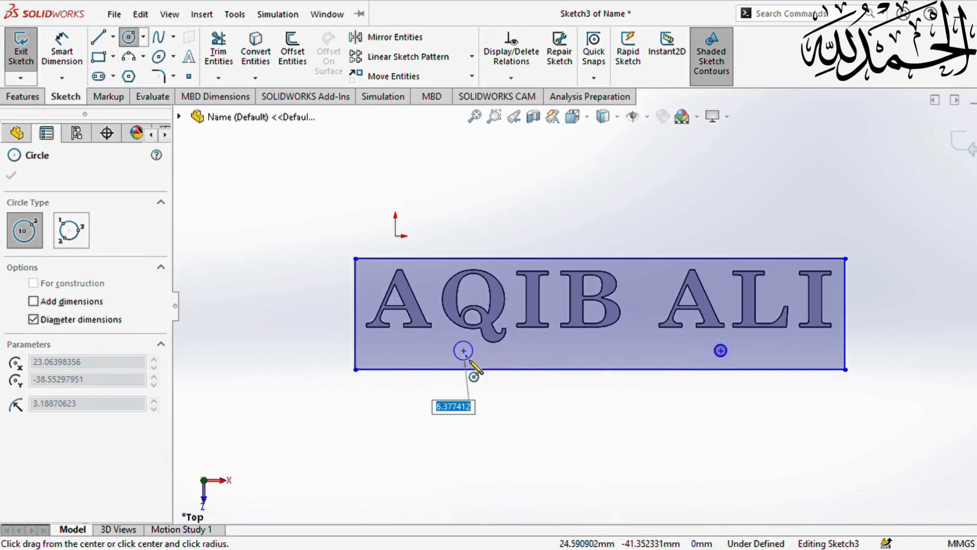
type("4")
key("Return")
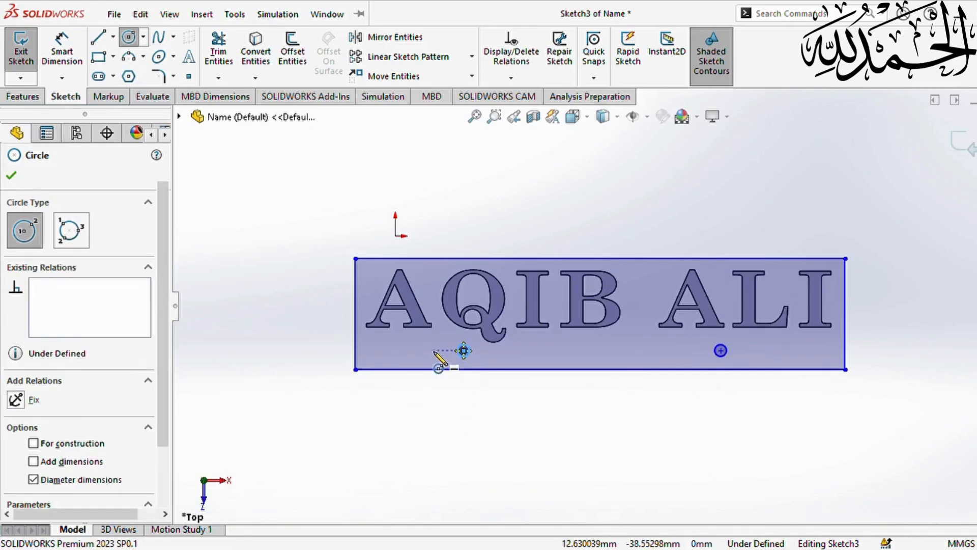
key("Escape")
- Add a Horizontal relation between the two circle centres, about 87.03 mm apart
left_click(464, 350)
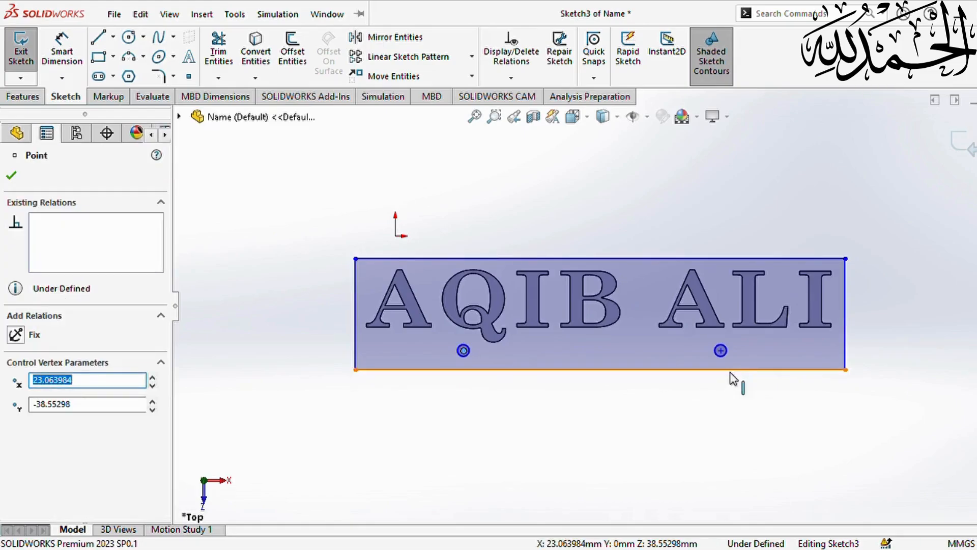
left_click(721, 350, "ctrl")
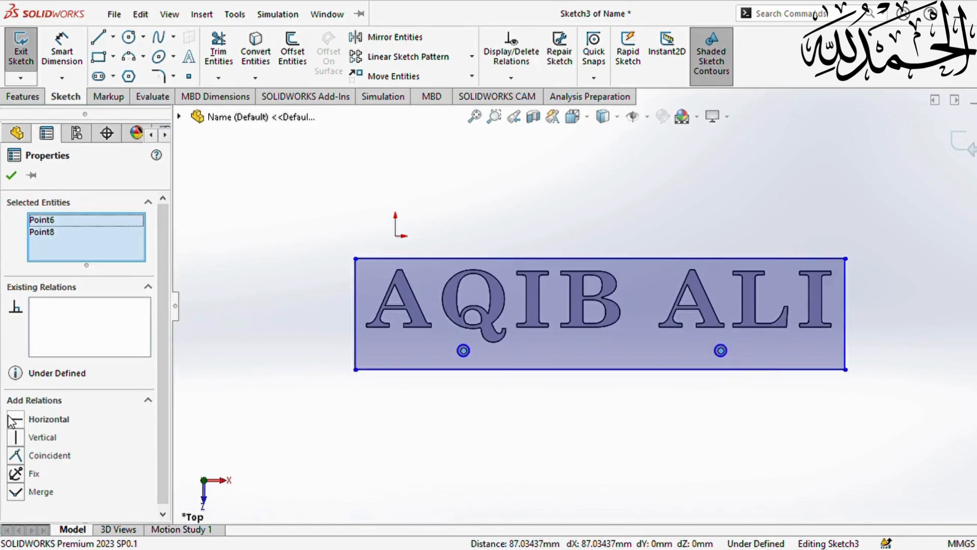
left_click(15, 421)
left_click(11, 175)
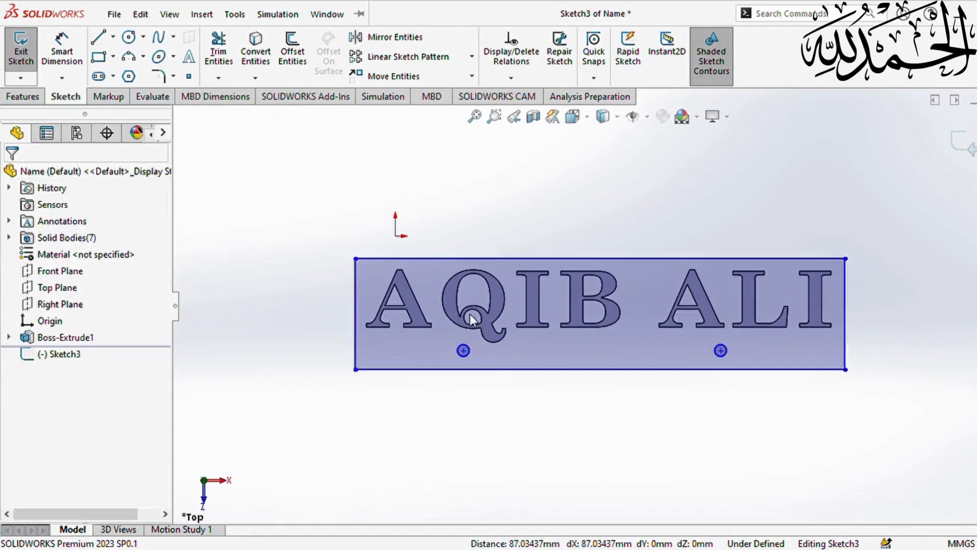
left_click(22, 96)
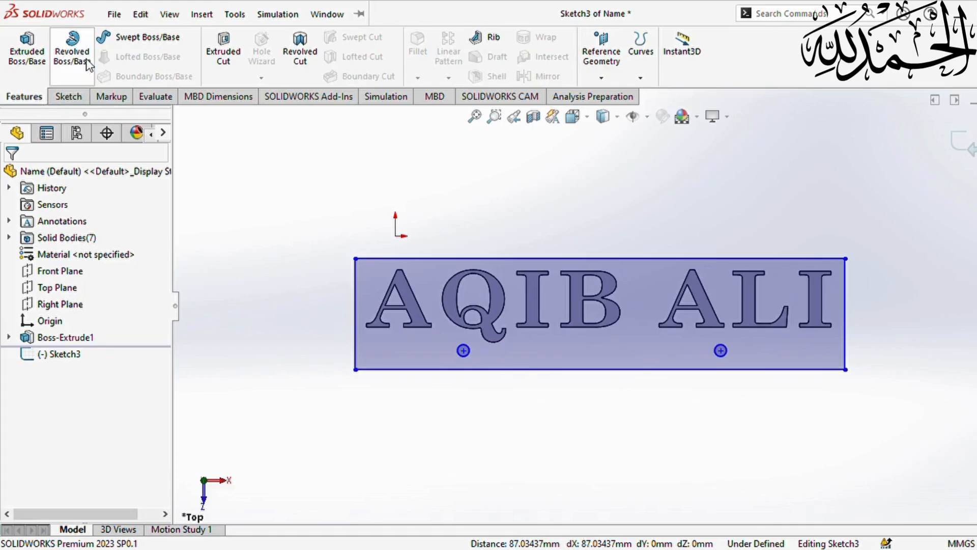
- Extrude the plate sketch as a 2 mm blind boss
left_click(27, 51)
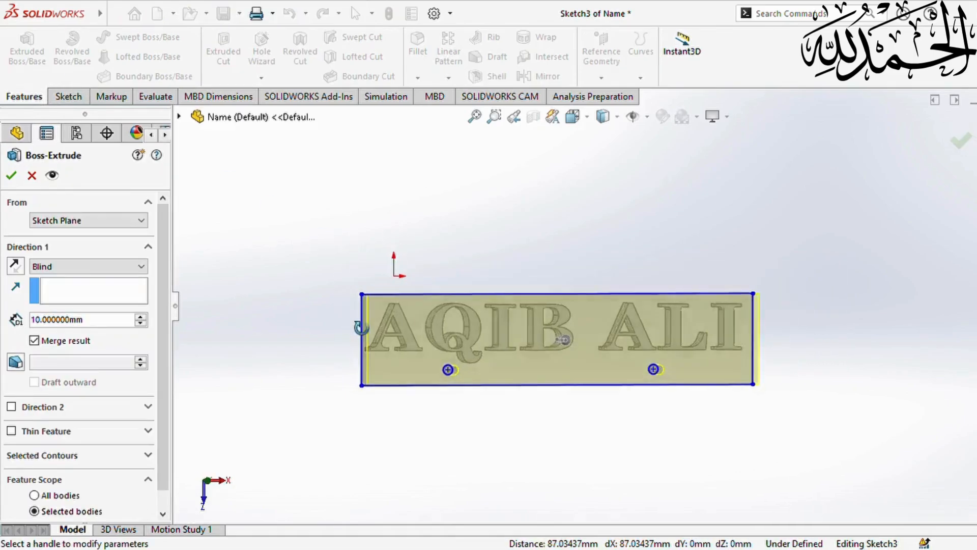
middle_click_drag(359, 323, 431, 320)
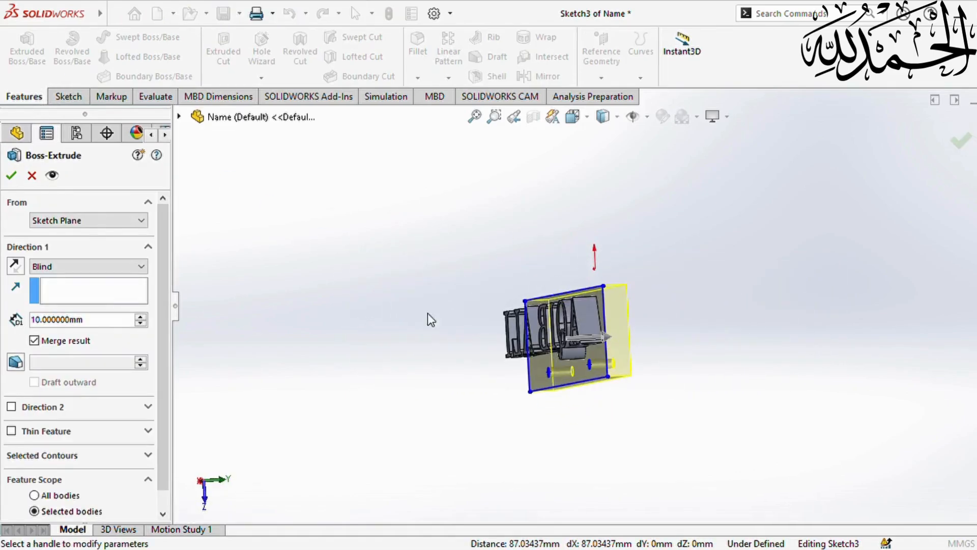
left_click(107, 322)
type("2")
key("Return")
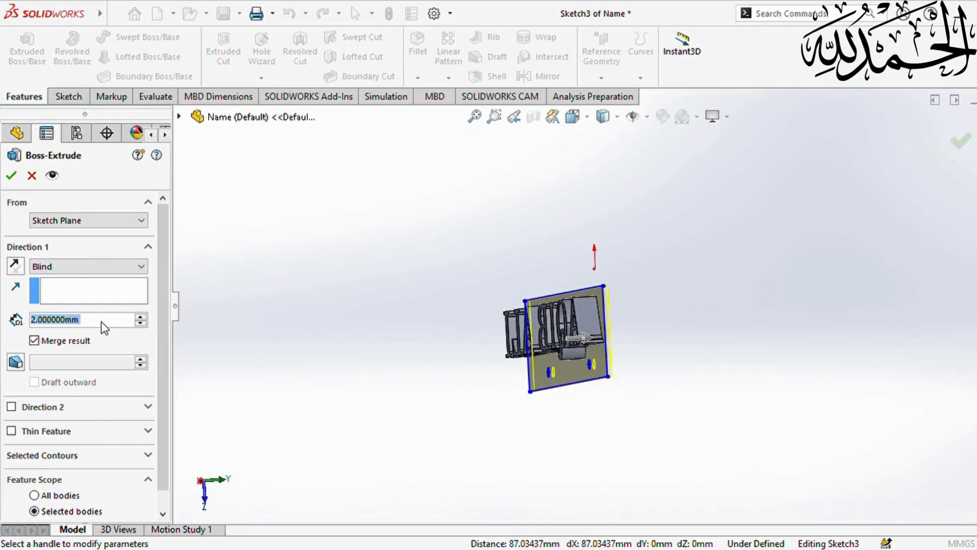
- Reverse the 2 mm plate extrusion direction and accept it as Boss-Extrude2
scroll(596, 326, "down", 2)
middle_click_drag(596, 327, 582, 349)
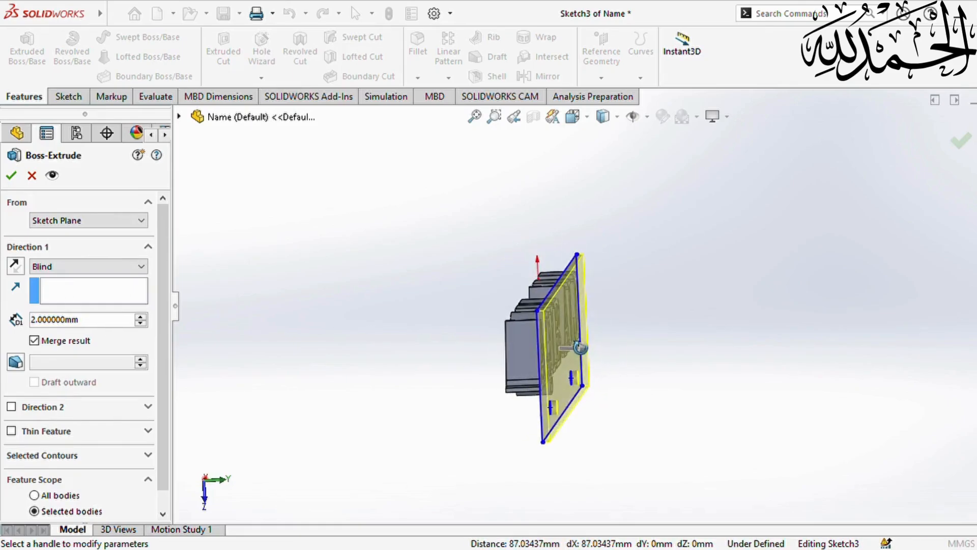
scroll(582, 349, "down", 1)
left_click(15, 268)
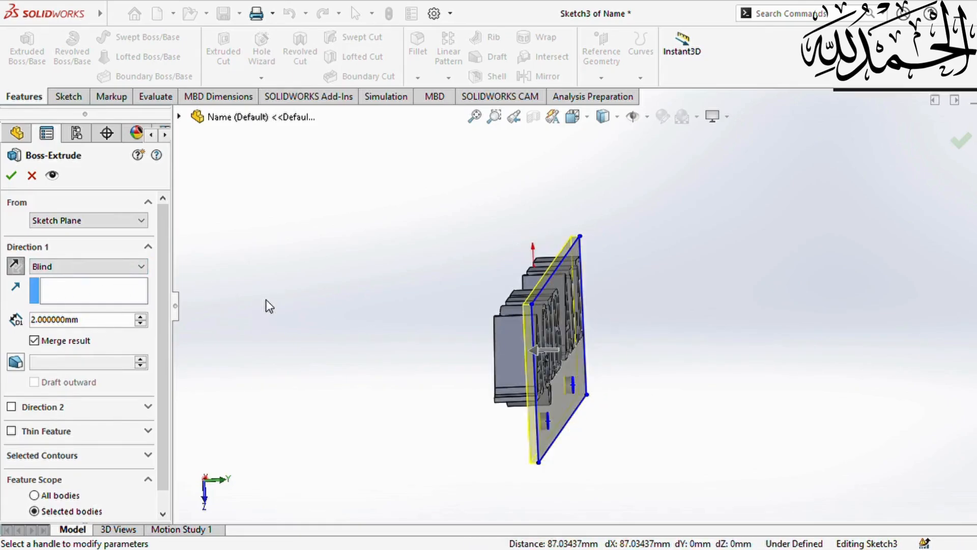
middle_click_drag(266, 306, 279, 290)
left_click(12, 176)
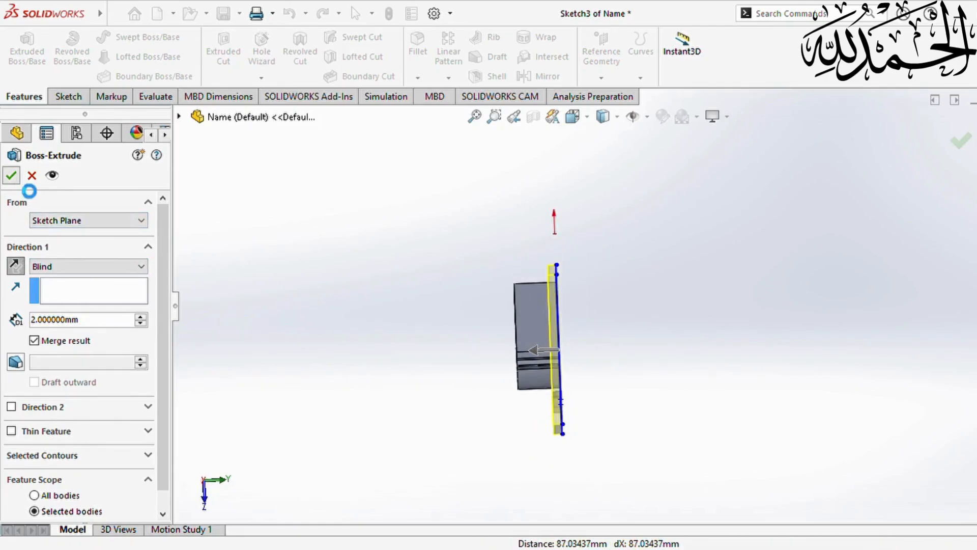
middle_click_drag(341, 276, 429, 301)
middle_click_drag(363, 362, 375, 390)
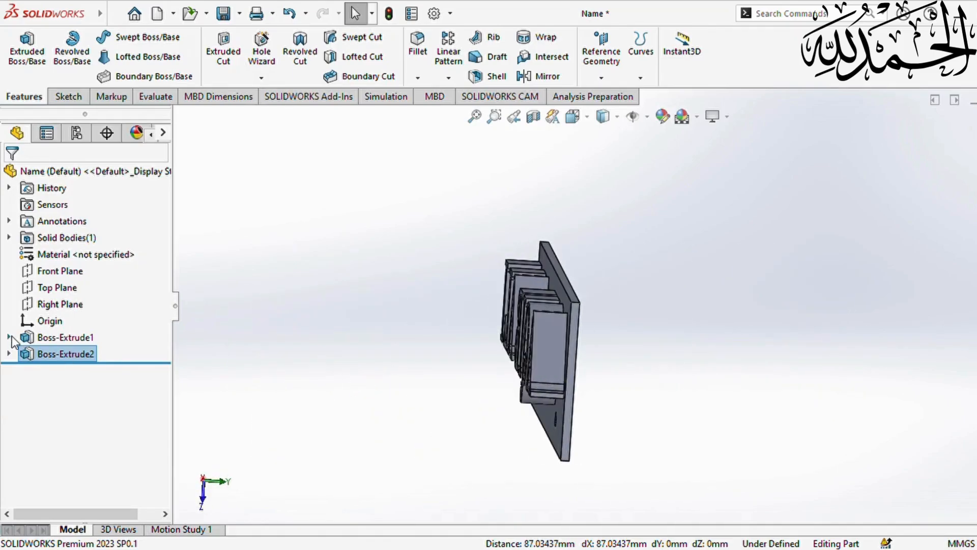
- Reopen Boss-Extrude1 and confirm it without changes
left_click(43, 334)
left_click(68, 229)
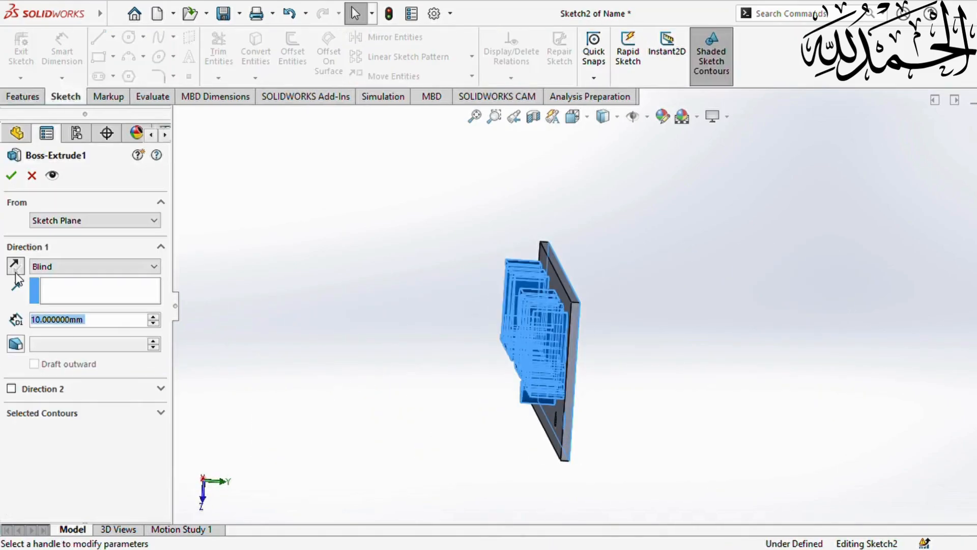
left_click(12, 177)
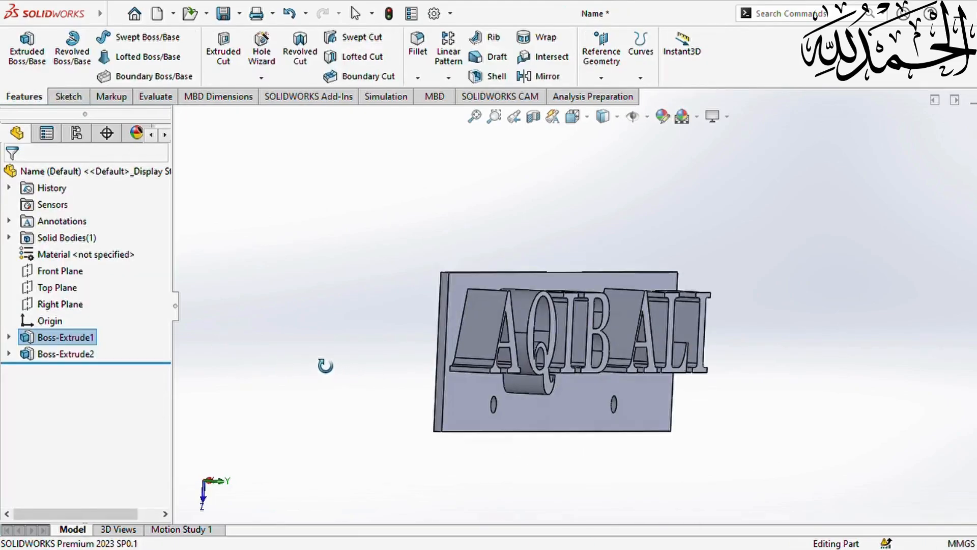
- Edit Boss-Extrude2 and reverse its extrusion direction
left_click(37, 351)
left_click(48, 223)
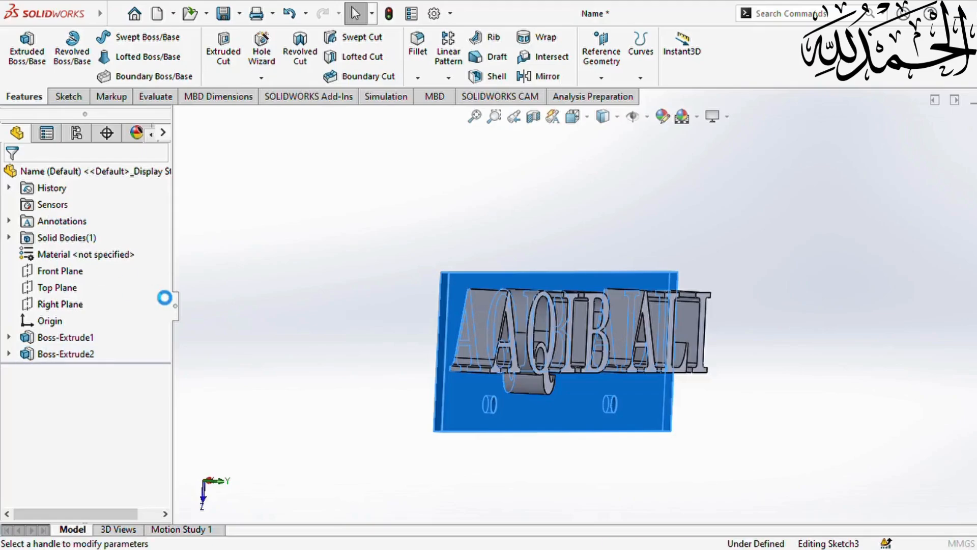
left_click(15, 266)
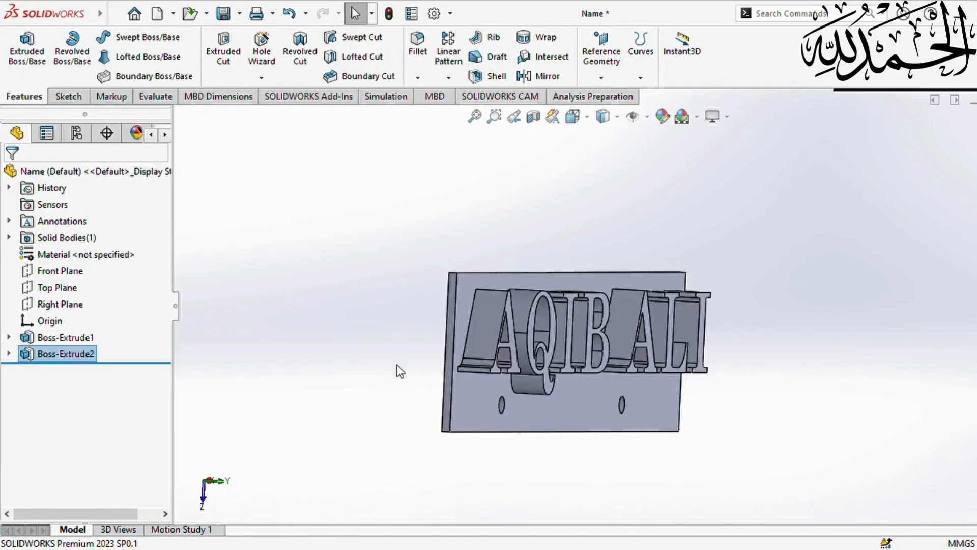
- Orbit the plate to face front, save the part 'Name', and select the plate's front face
middle_click_drag(820, 385, 723, 375)
scroll(539, 387, "up", 2)
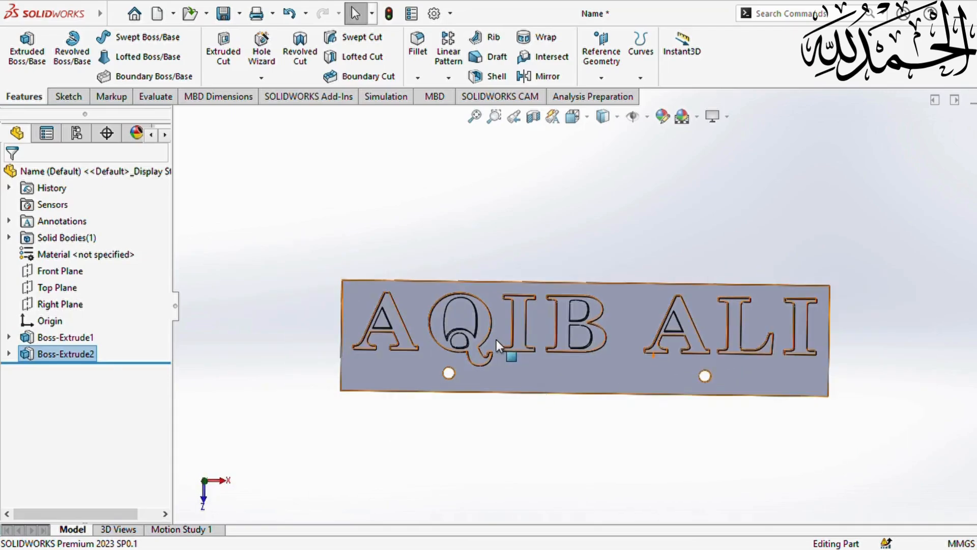
scroll(496, 340, "up", 1)
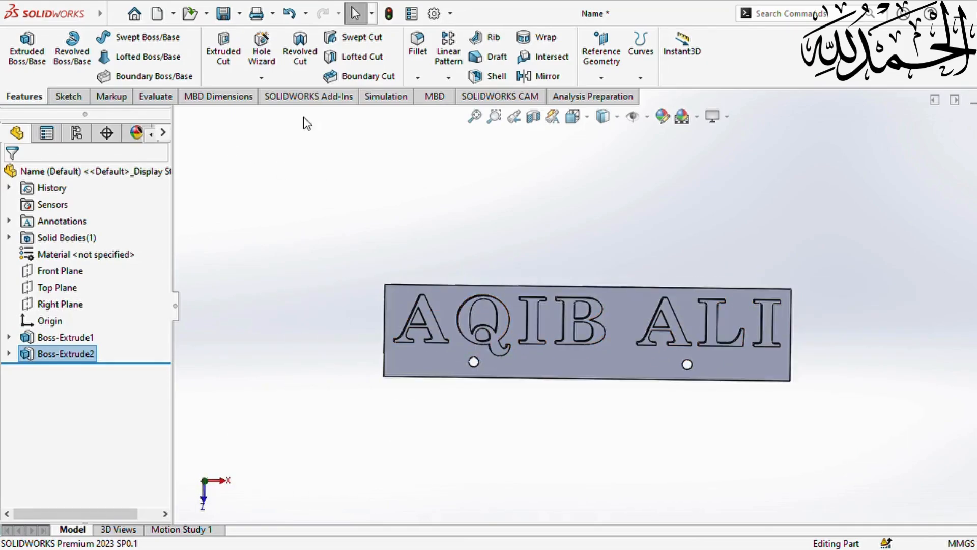
left_click(223, 13)
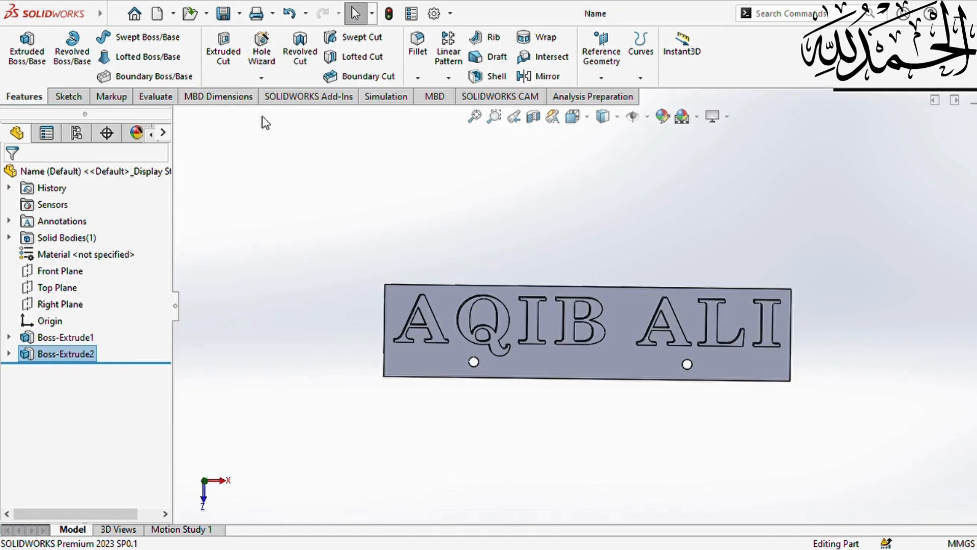
scroll(453, 236, "up", 1)
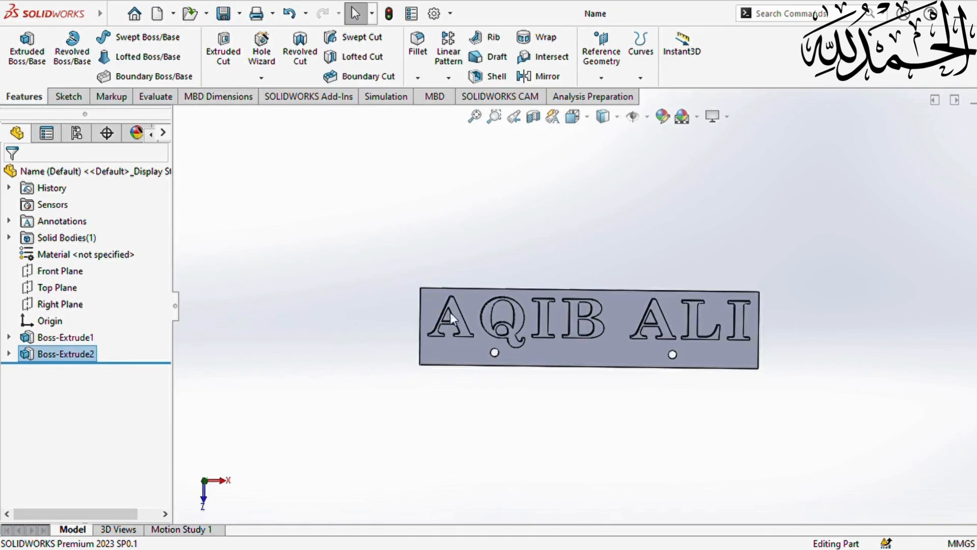
left_click(599, 358)
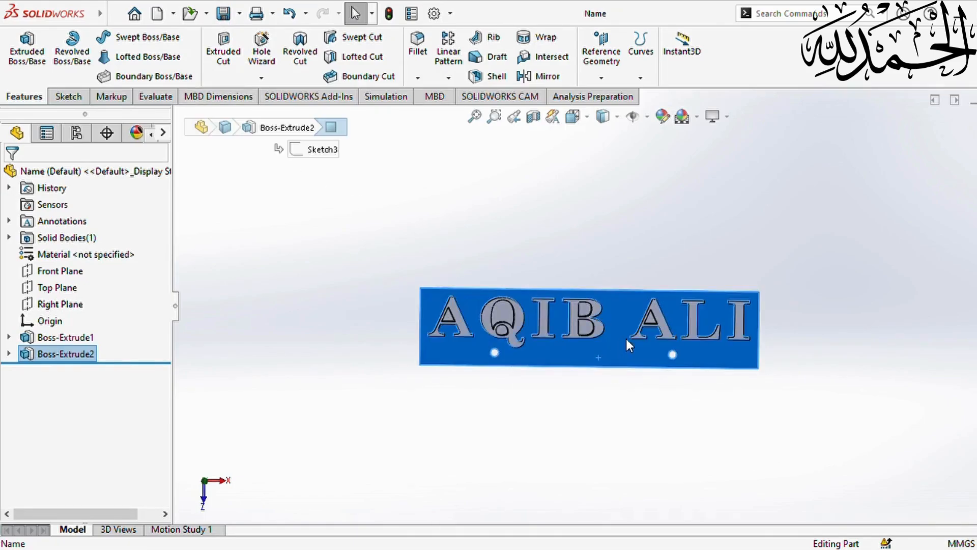
- Start a sketch on the plate face and convert its four outline edges into sketch entities
left_click(667, 313)
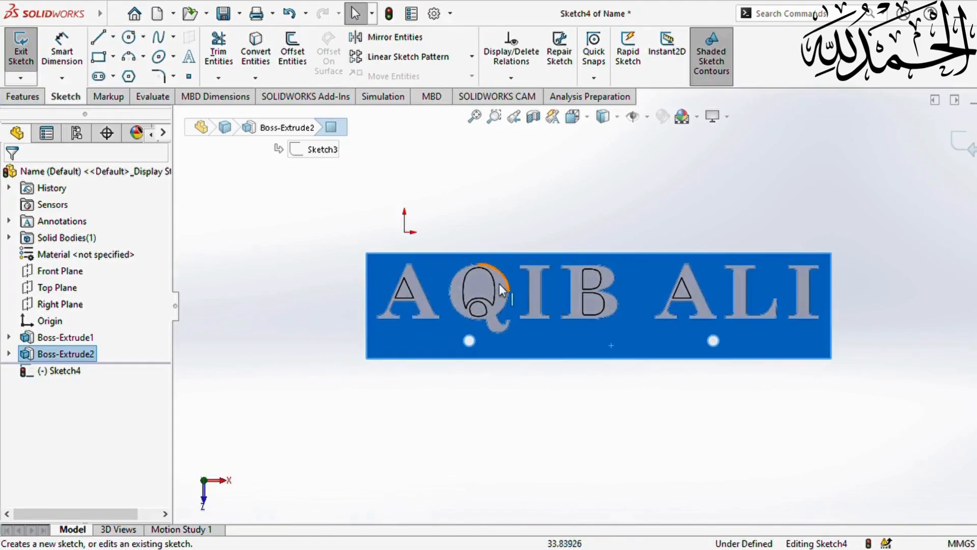
left_click(255, 48)
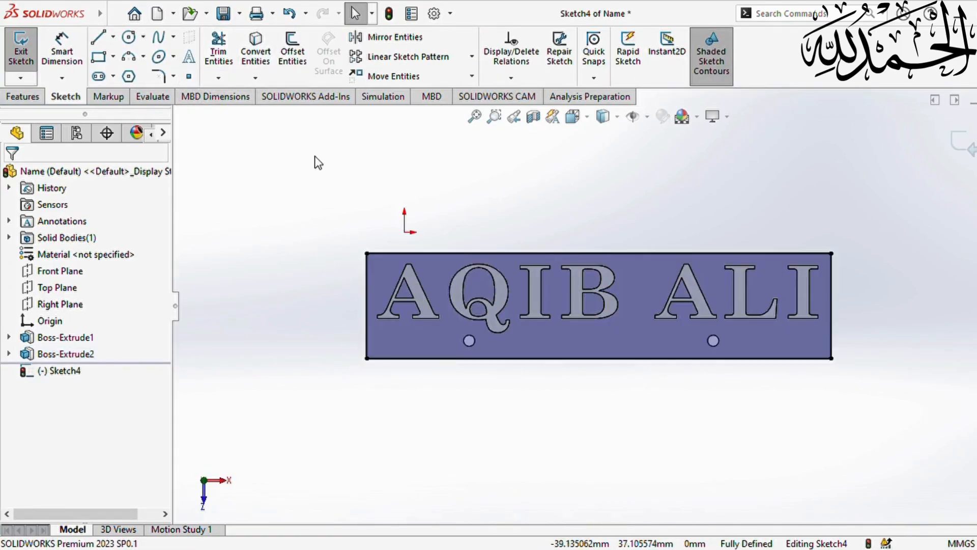
scroll(517, 299, "down", 1)
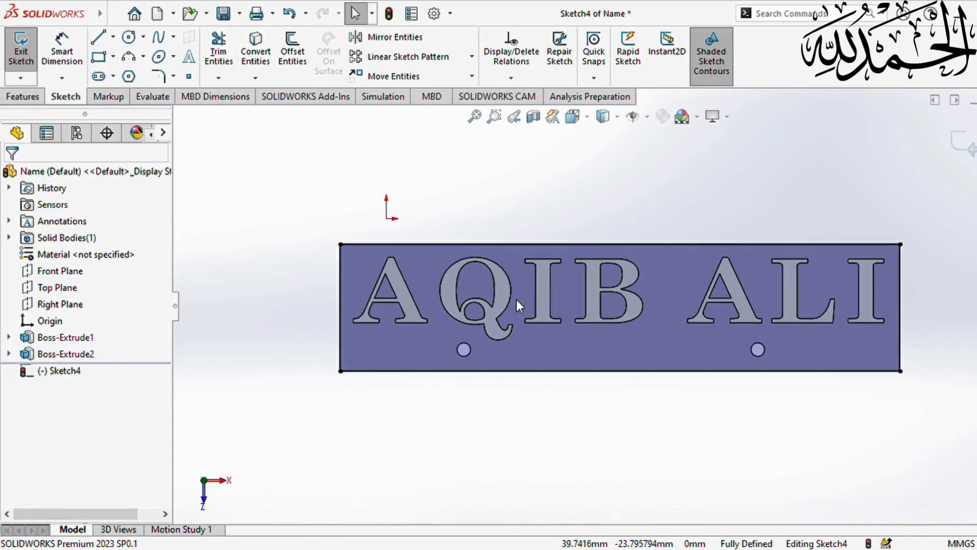
left_click(477, 278)
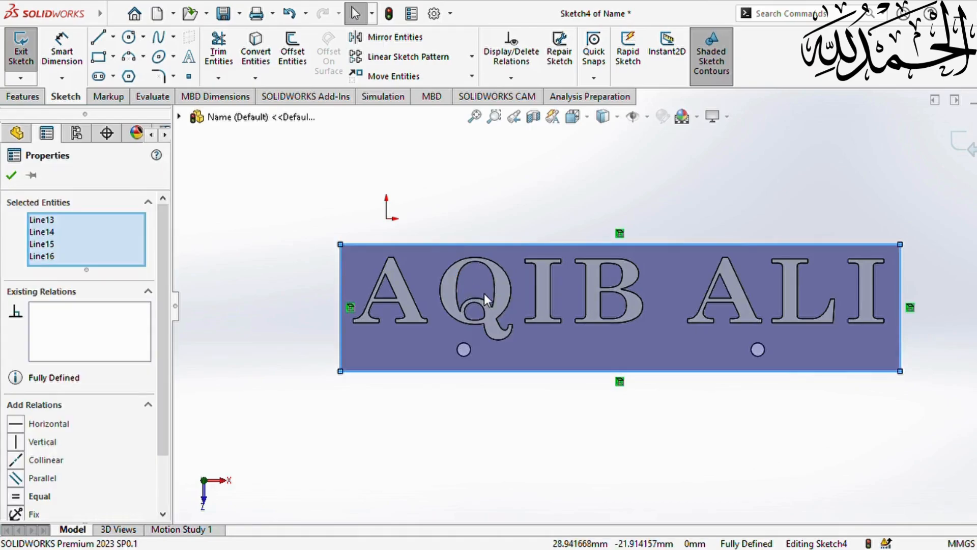
left_click(299, 266)
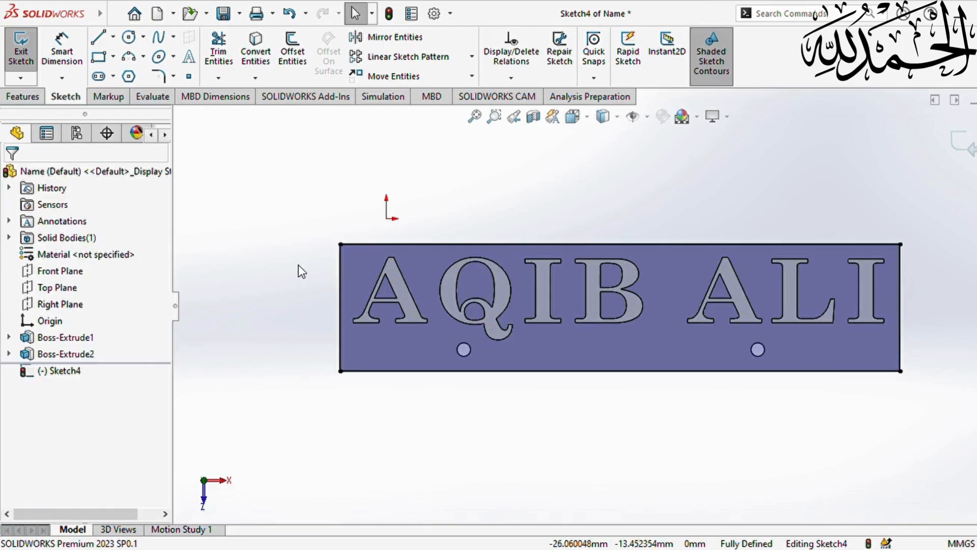
- Draw a line from the first letter's bottom-left corner to the plate's left edge
left_click(102, 46)
scroll(365, 328, "down", 3)
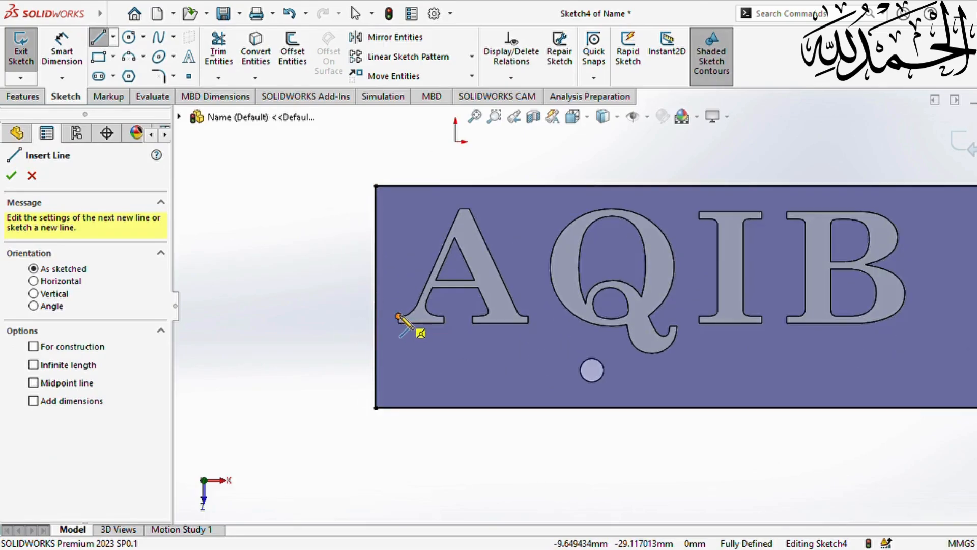
left_click(399, 316)
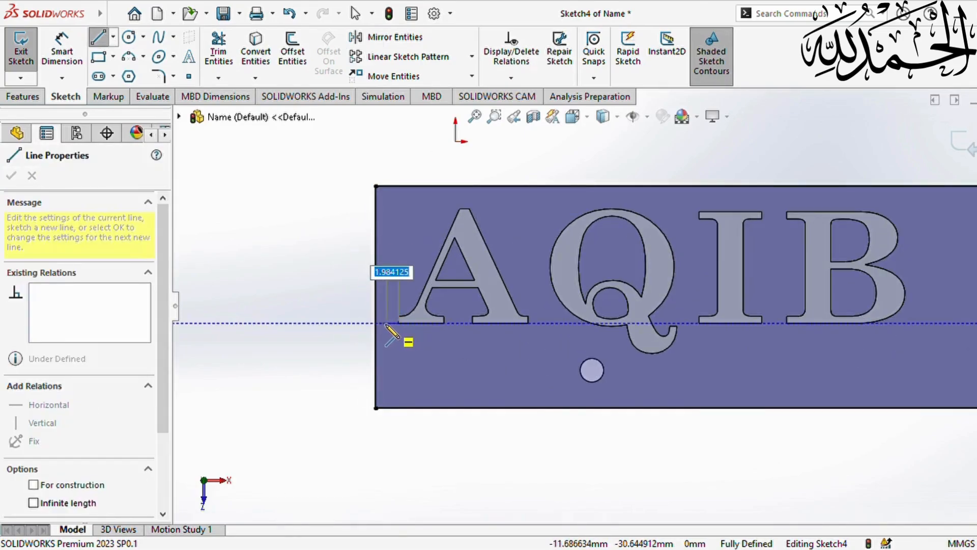
left_click(376, 324)
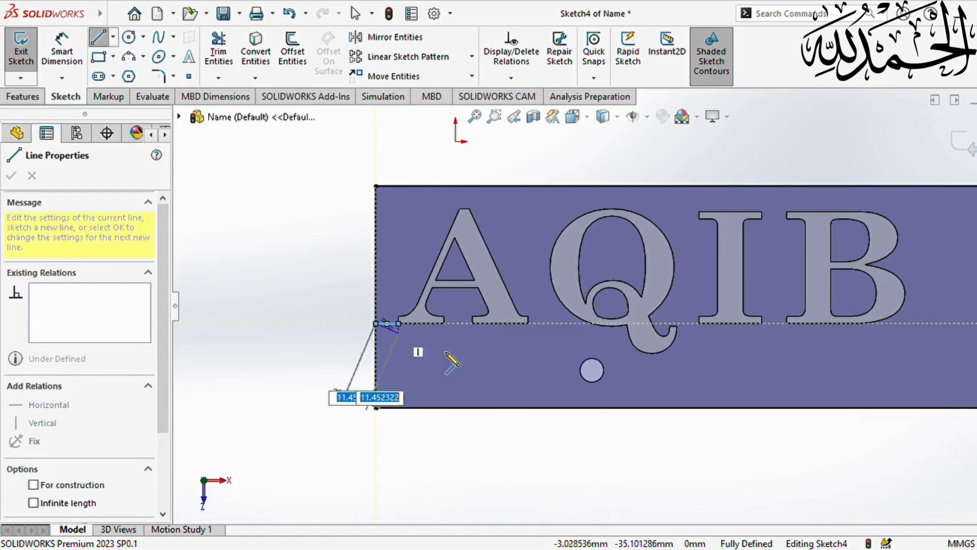
key("Escape")
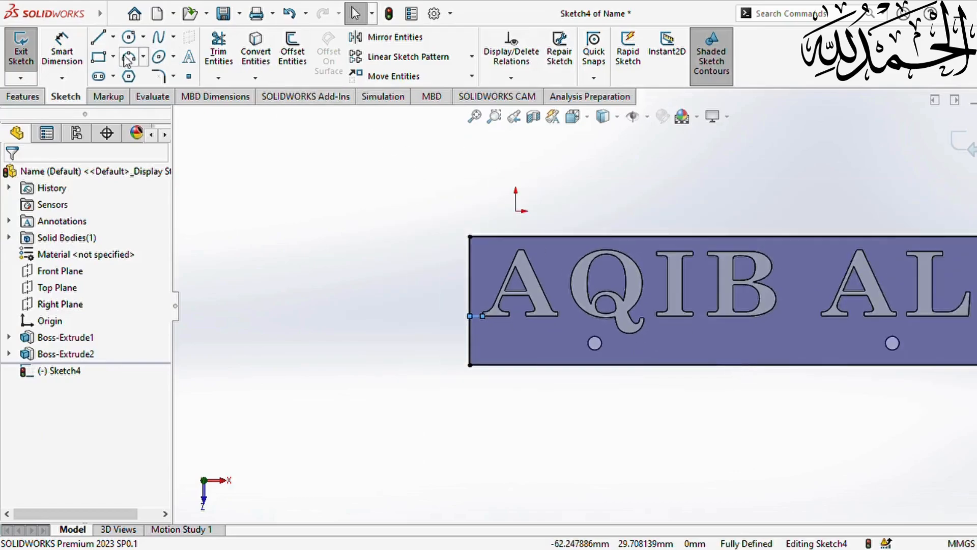
- Draw a line from the last letter's bottom-right corner to the plate's right edge
left_click(99, 39)
scroll(590, 305, "up", 2)
scroll(845, 336, "down", 6)
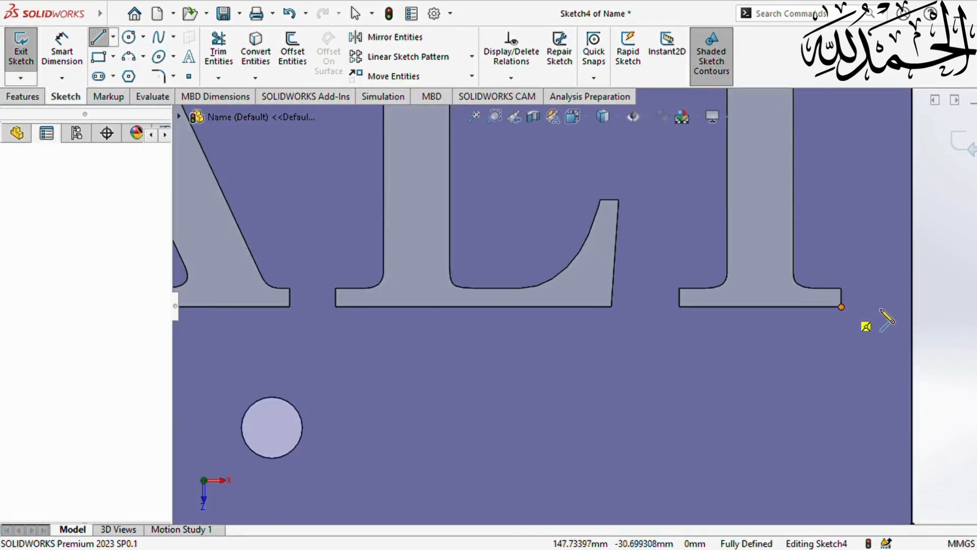
left_click(842, 308)
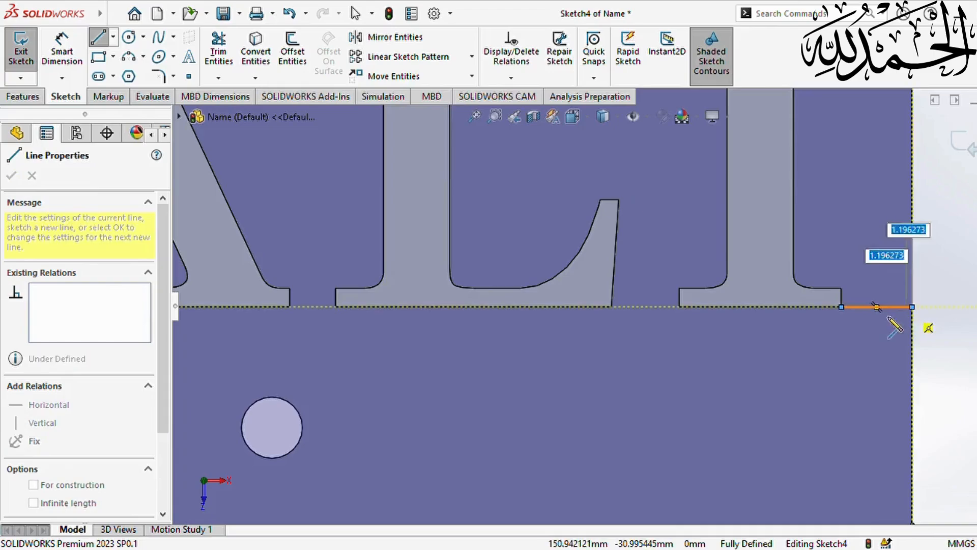
left_click(911, 307)
key("Escape")
scroll(873, 353, "up", 5)
scroll(811, 339, "up", 6)
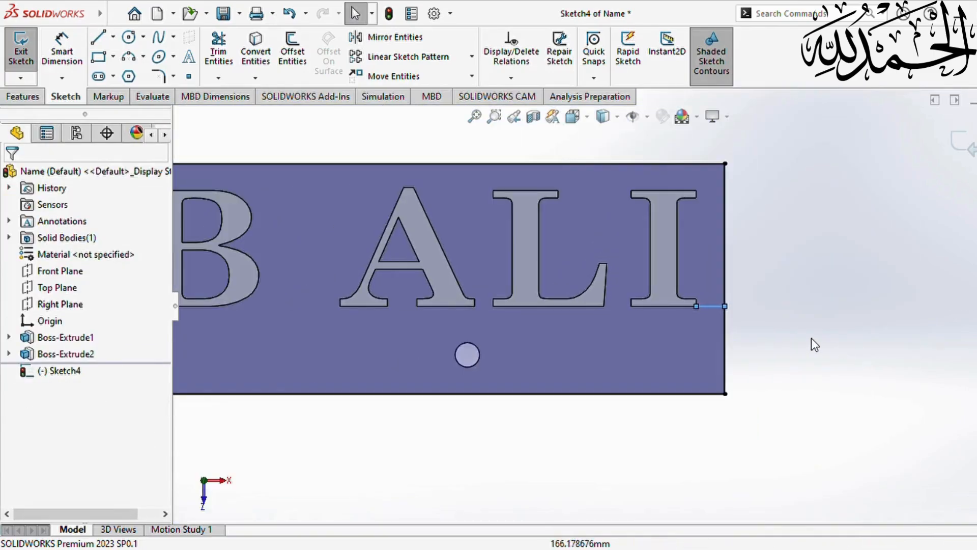
scroll(636, 330, "up", 1)
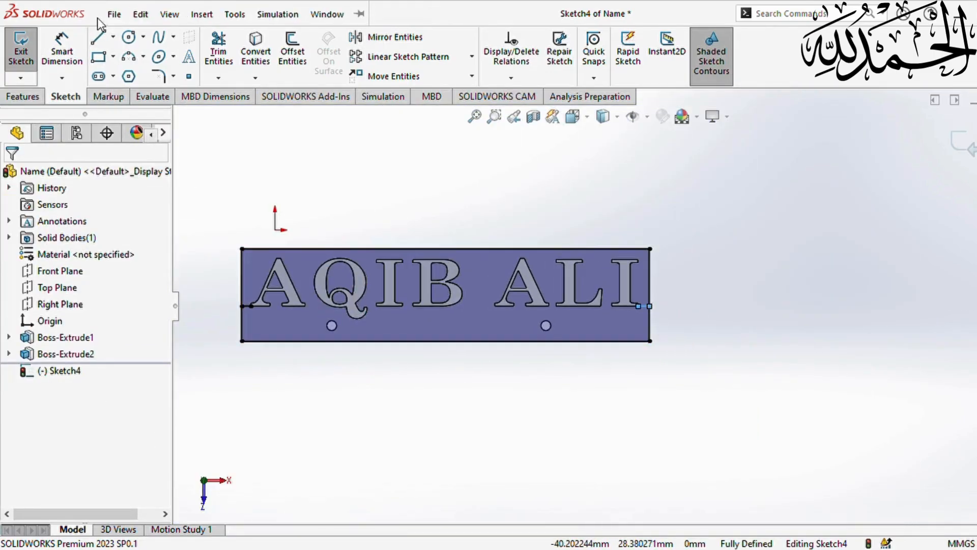
- Draw horizontal baseline lines from the first and third letters to the second letter's curve
left_click(98, 38)
scroll(259, 304, "down", 3)
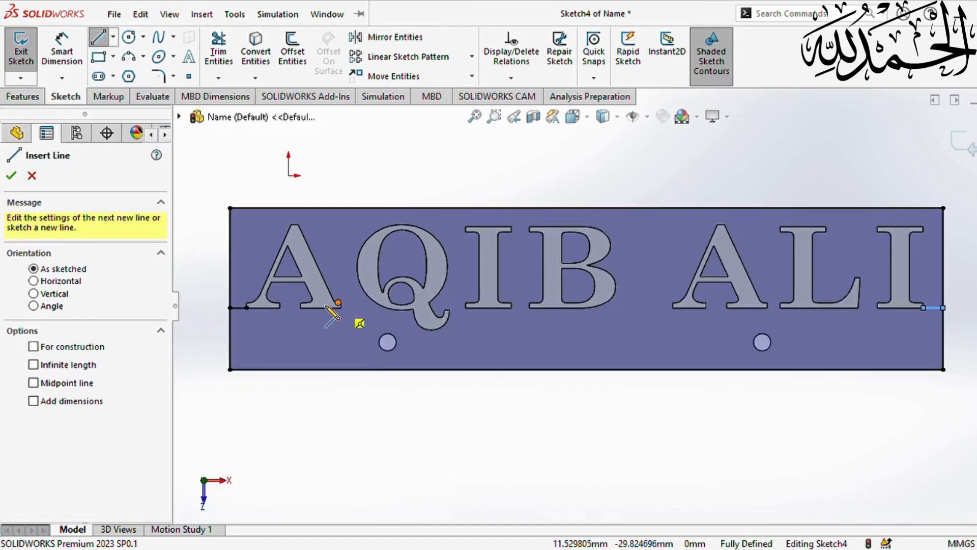
scroll(350, 321, "down", 5)
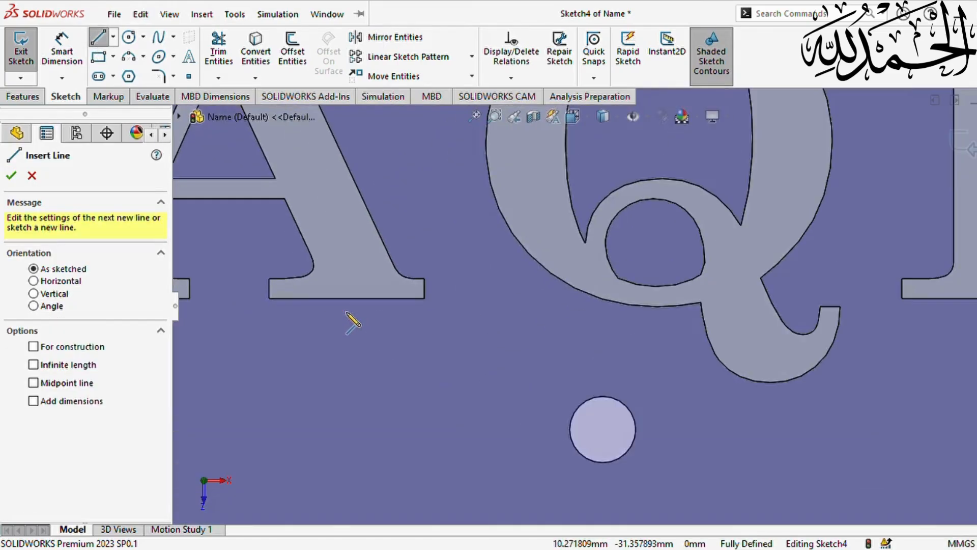
left_click(424, 299)
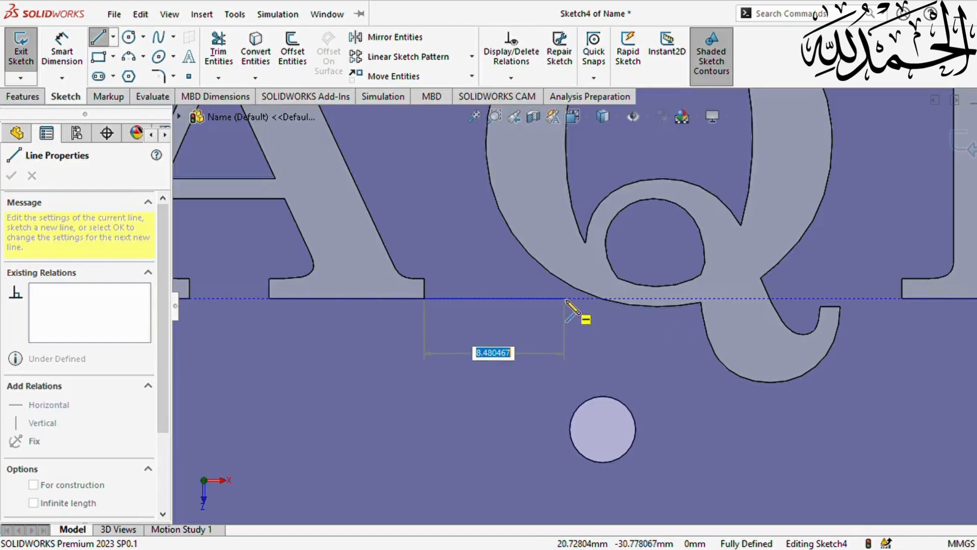
left_click(601, 298)
key("Escape")
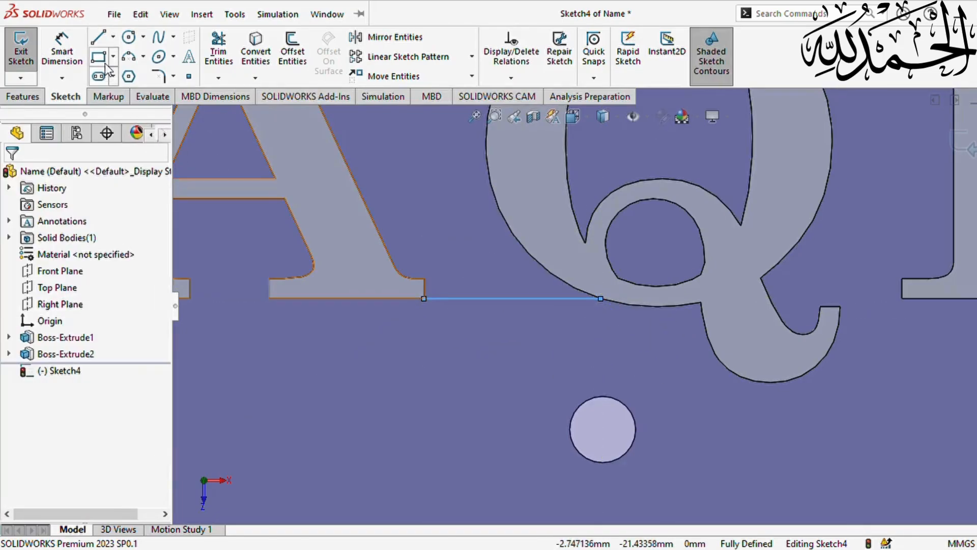
left_click(99, 39)
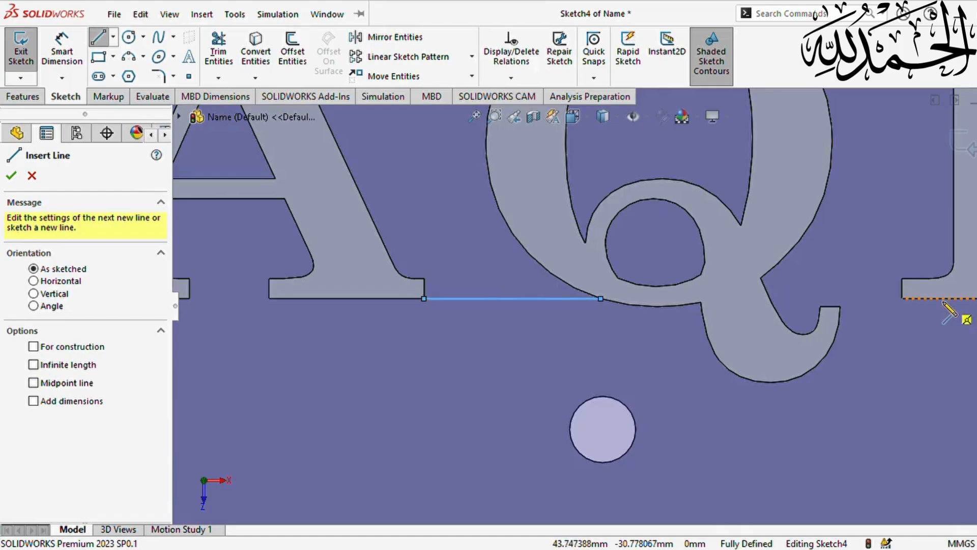
left_click(901, 299)
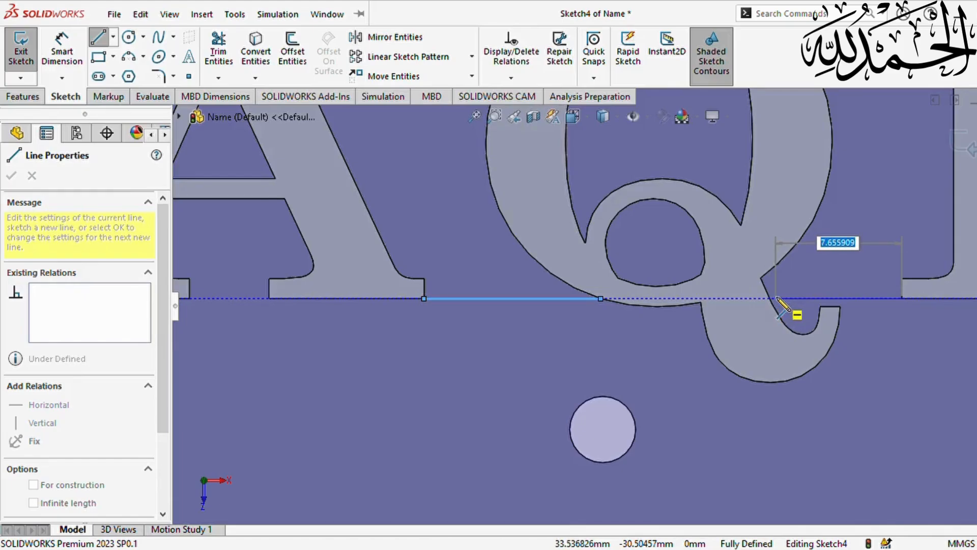
left_click(773, 300)
key("Escape")
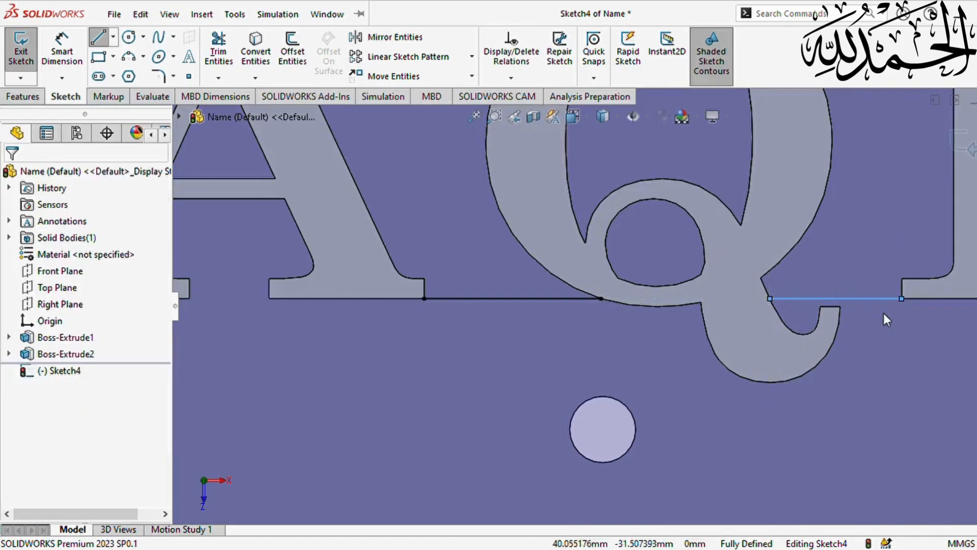
key("Escape")
key("f")
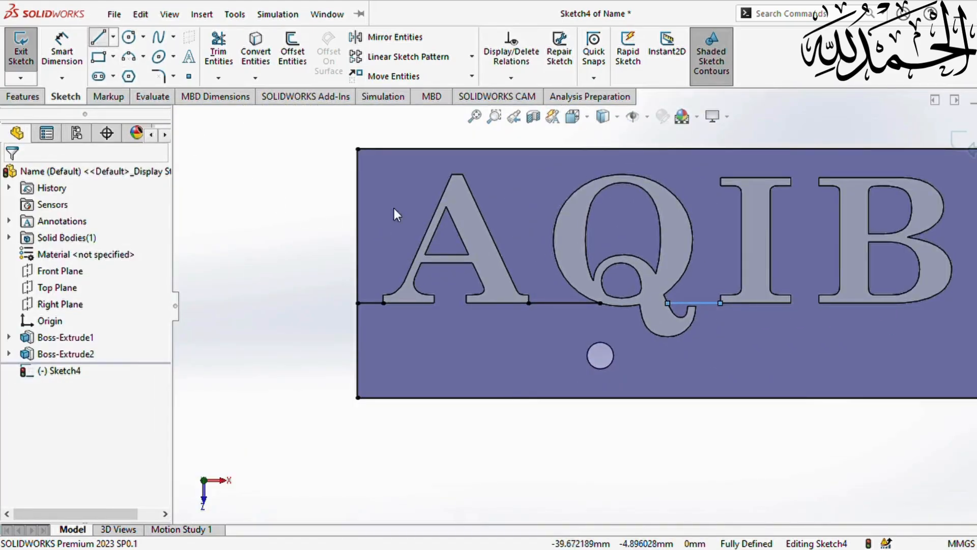
- Add baseline lines joining the third letter to the fourth and the fifth letter to the fourth's curve
key("l")
left_click(791, 303)
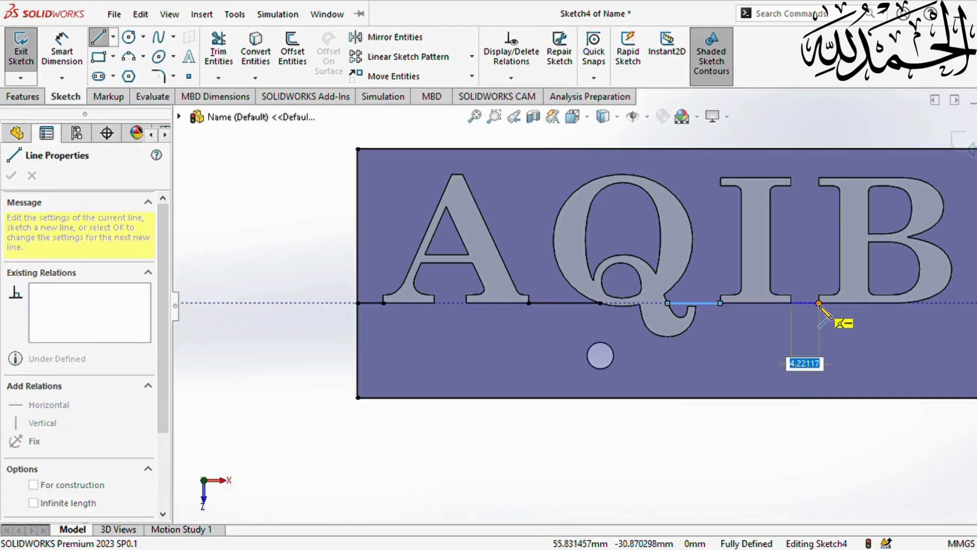
left_click(819, 303)
key("Escape")
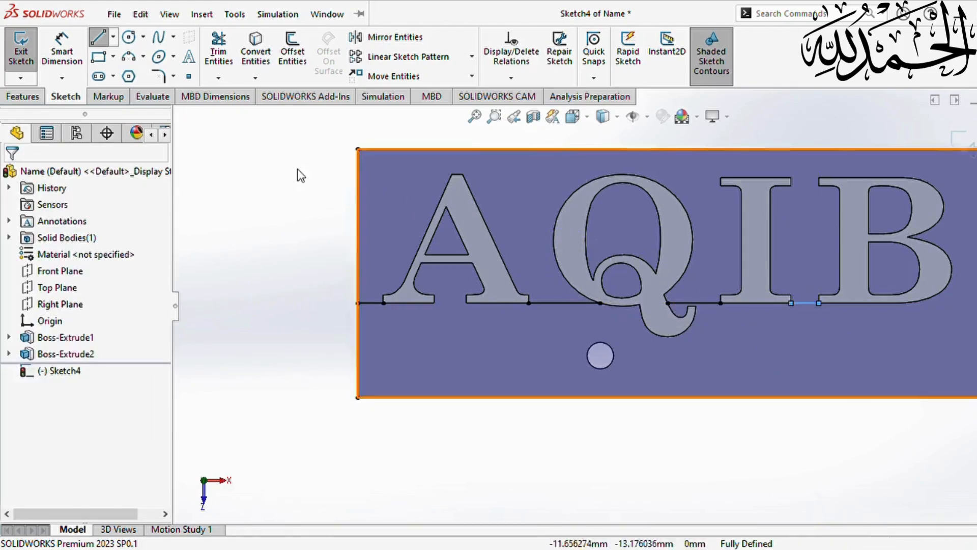
left_click(104, 41)
scroll(931, 328, "up", 3)
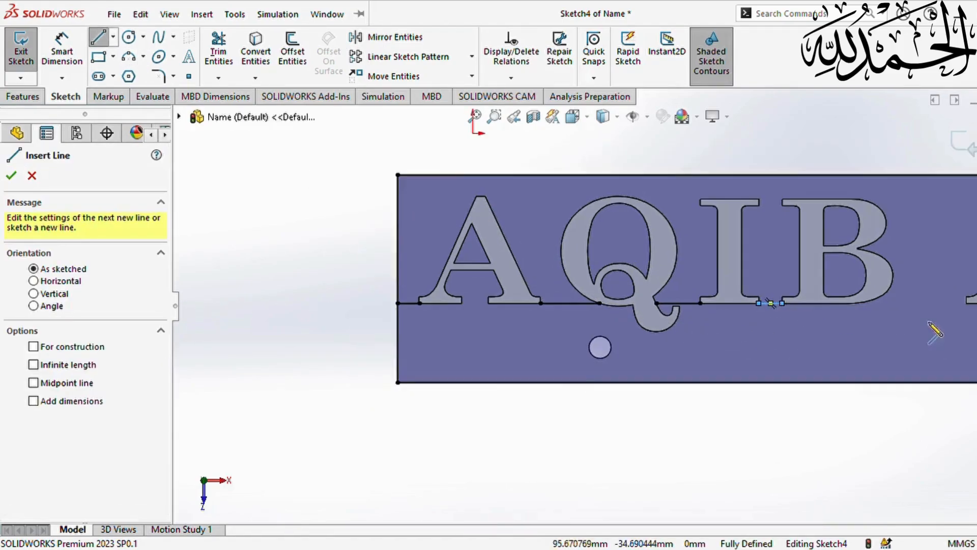
scroll(824, 305, "down", 2)
scroll(778, 318, "down", 2)
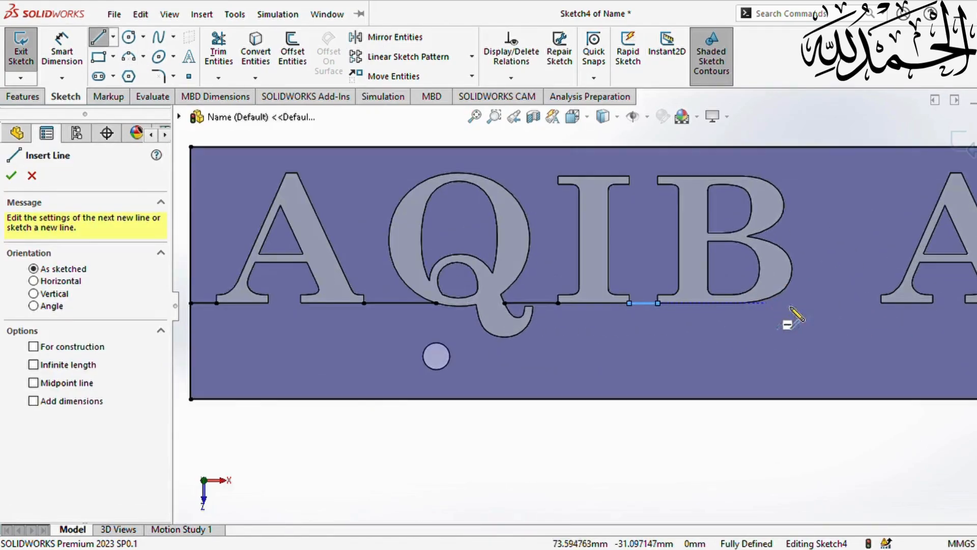
left_click(882, 304)
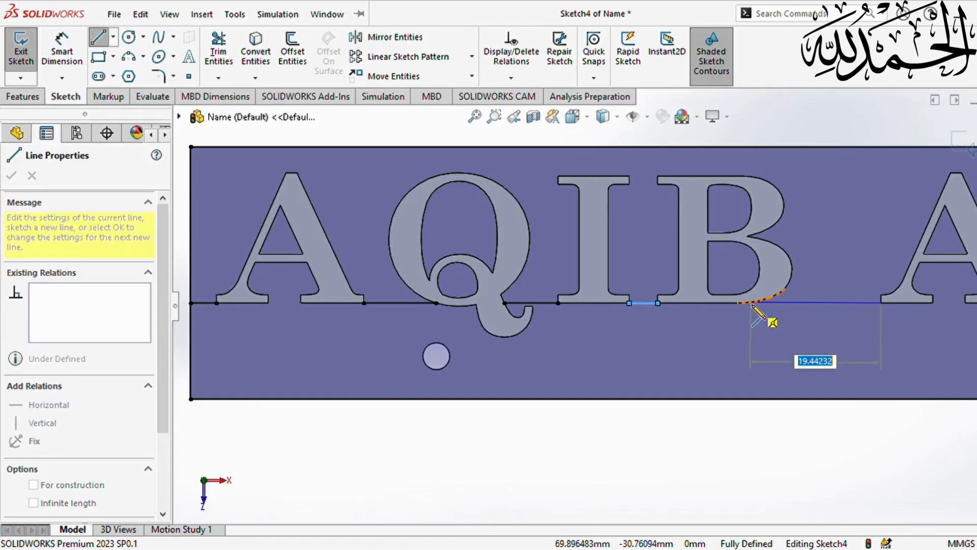
scroll(778, 306, "down", 2)
scroll(750, 305, "down", 2)
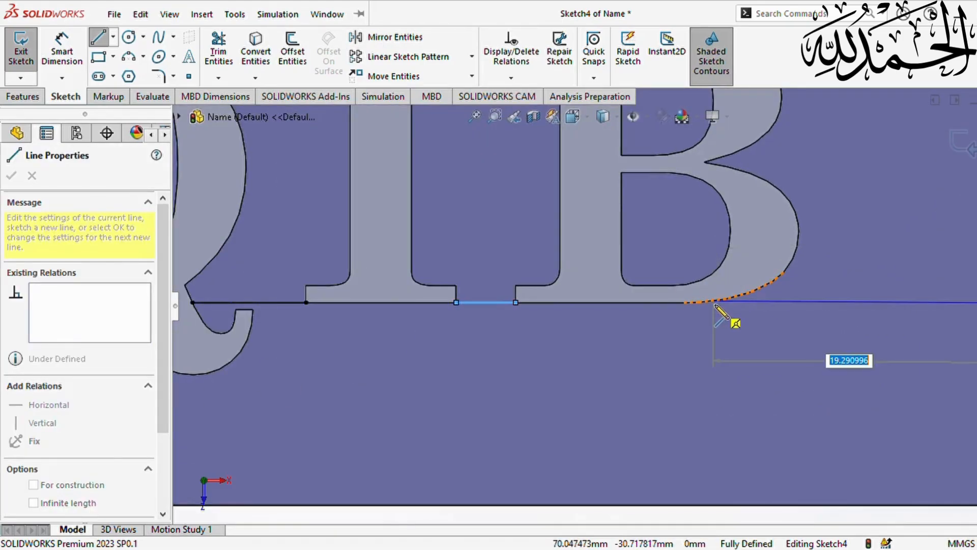
left_click(685, 303)
key("Escape")
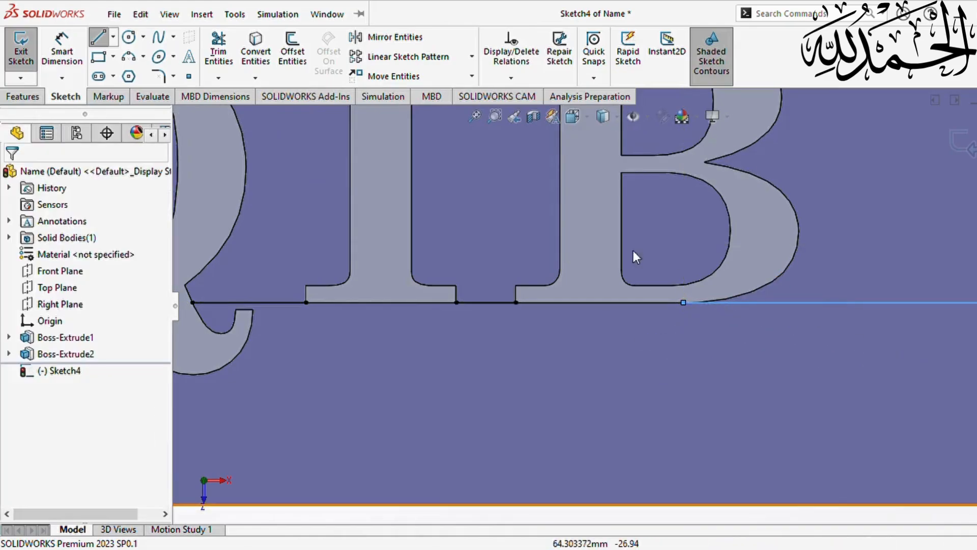
- Add the final baseline lines linking the last three letters' bottom corners
left_click(100, 36)
scroll(846, 397, "up", 4)
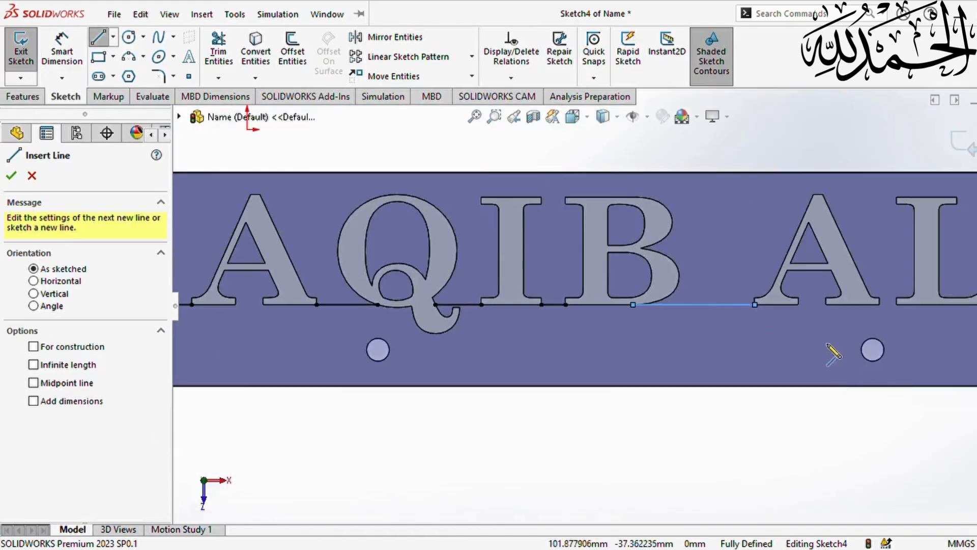
scroll(821, 334, "up", 6)
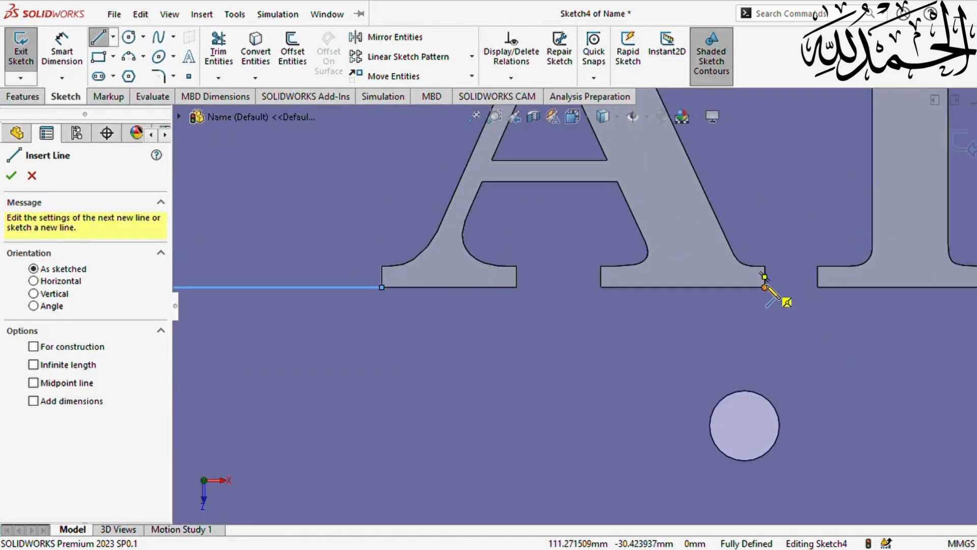
left_click(765, 287)
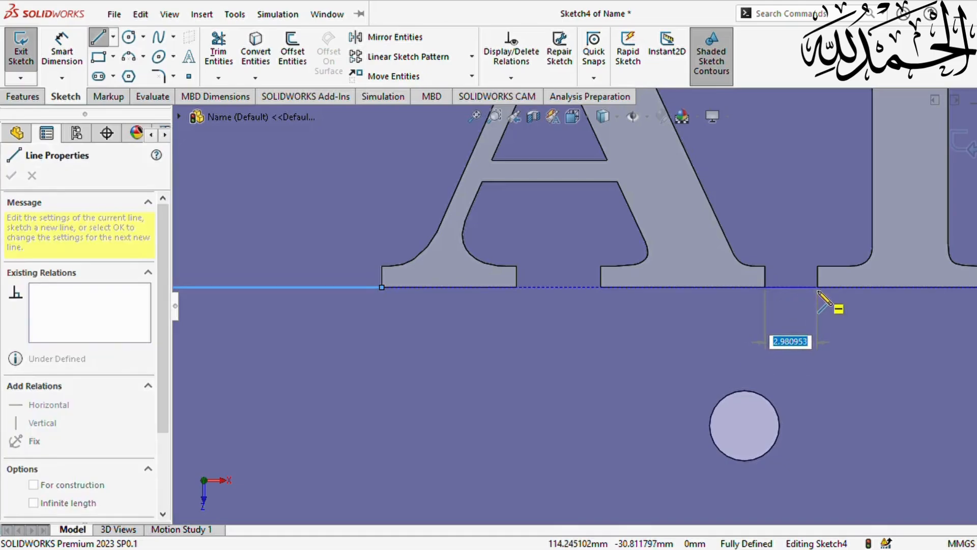
left_click(817, 288)
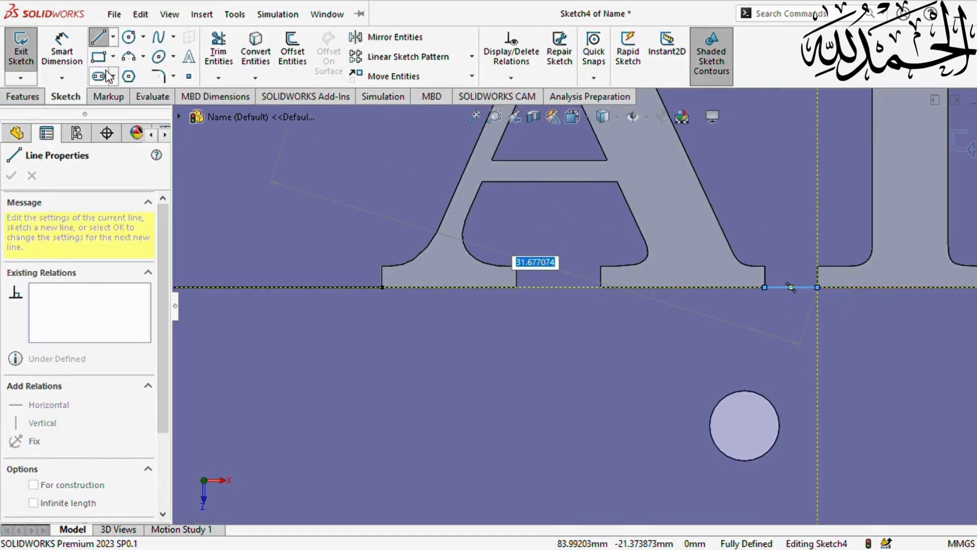
key("Escape")
left_click(99, 37)
scroll(768, 280, "down", 5)
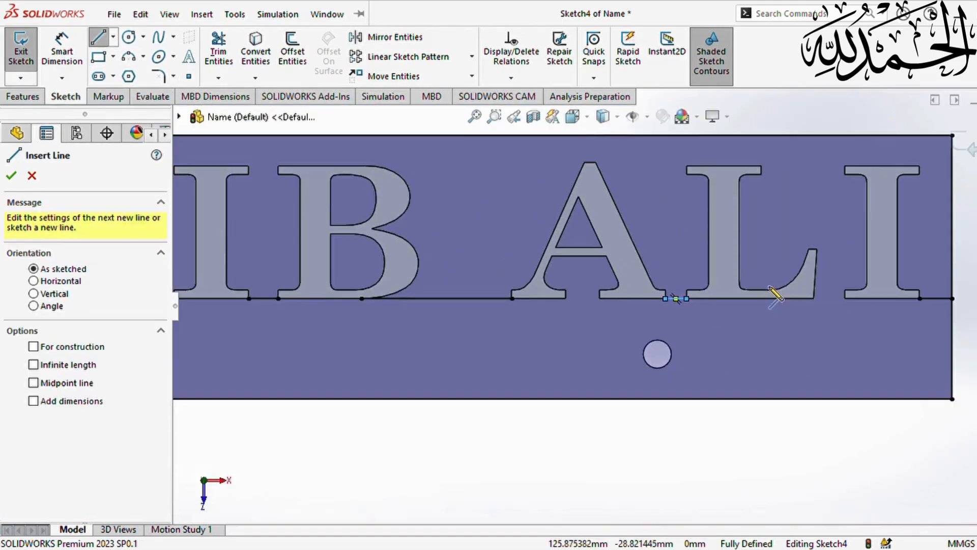
scroll(804, 317, "up", 3)
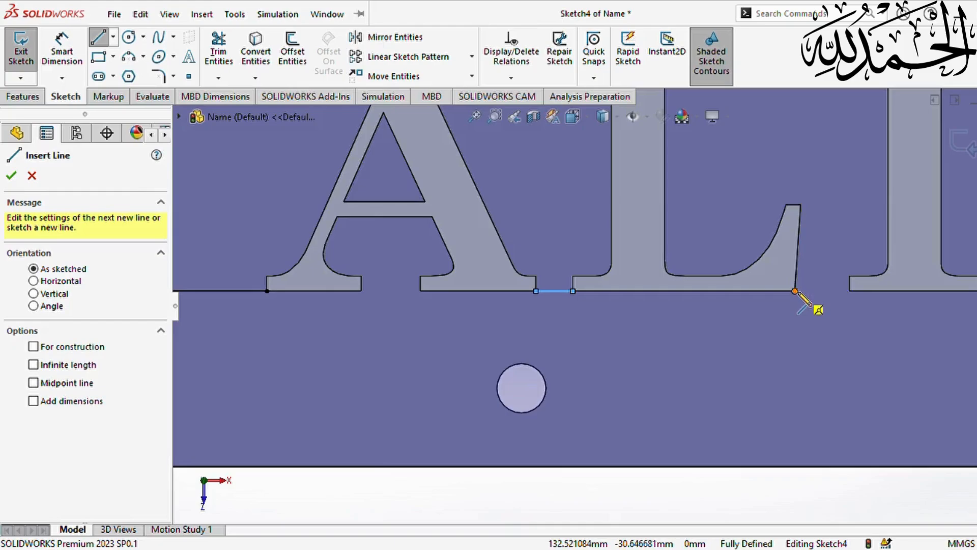
left_click(795, 291)
left_click(850, 291)
key("Escape")
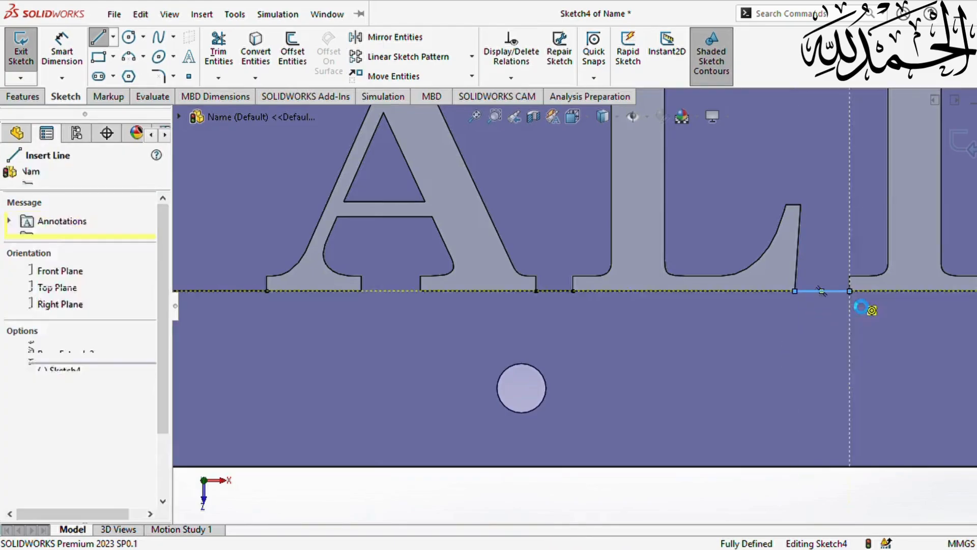
scroll(840, 295, "down", 5)
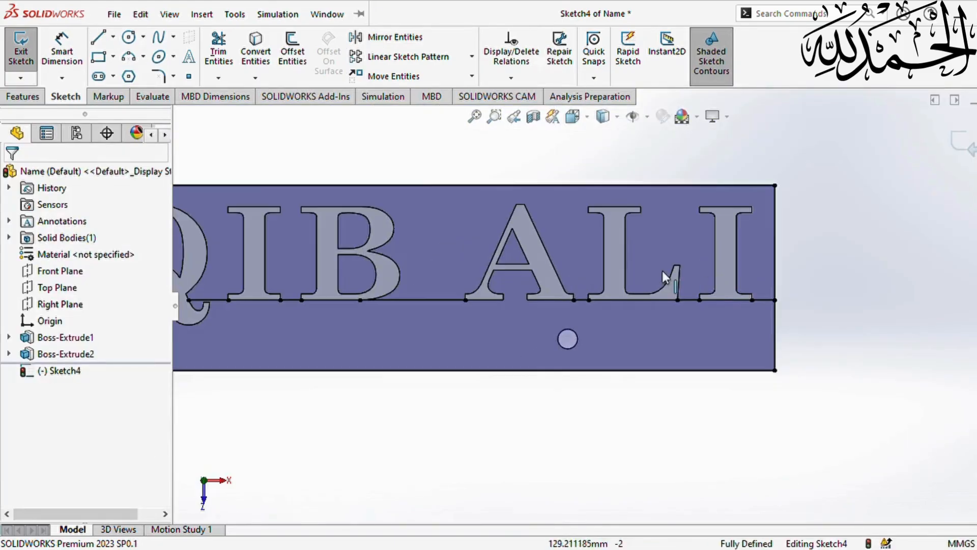
- Select the inner triangle edges of the first A and the B's inner counter edges
left_click(512, 258)
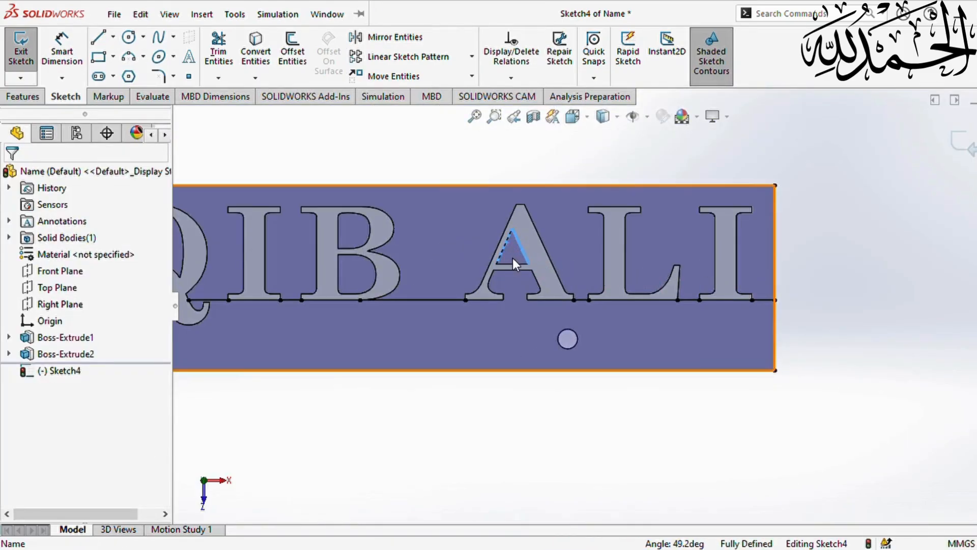
left_click(515, 264, "ctrl")
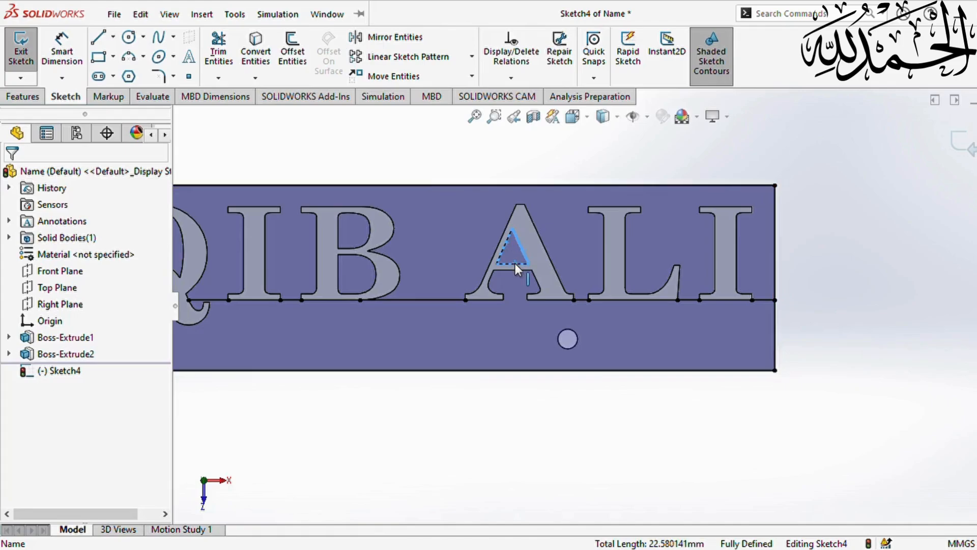
left_click(373, 268, "ctrl")
left_click(377, 280, "ctrl")
left_click(351, 294, "ctrl")
left_click(339, 284, "ctrl")
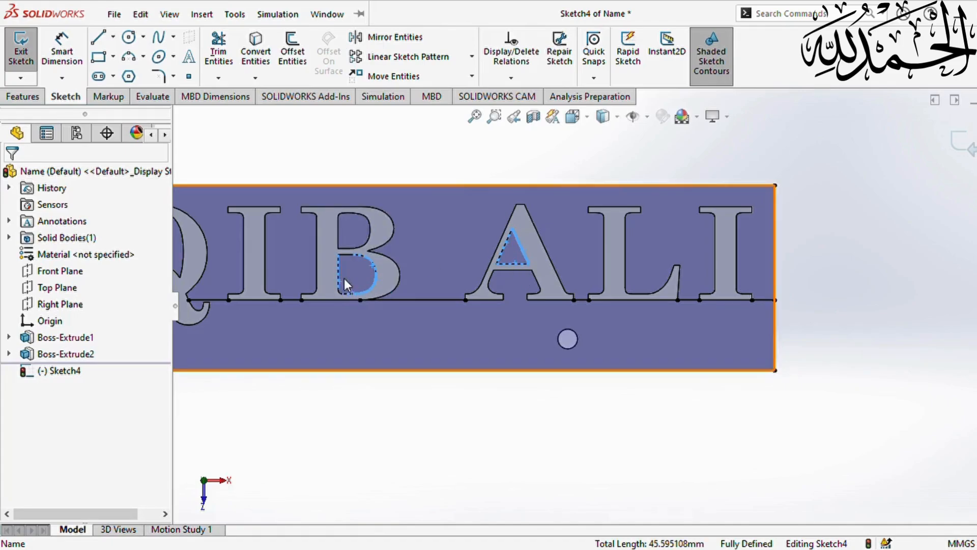
left_click(347, 255, "ctrl")
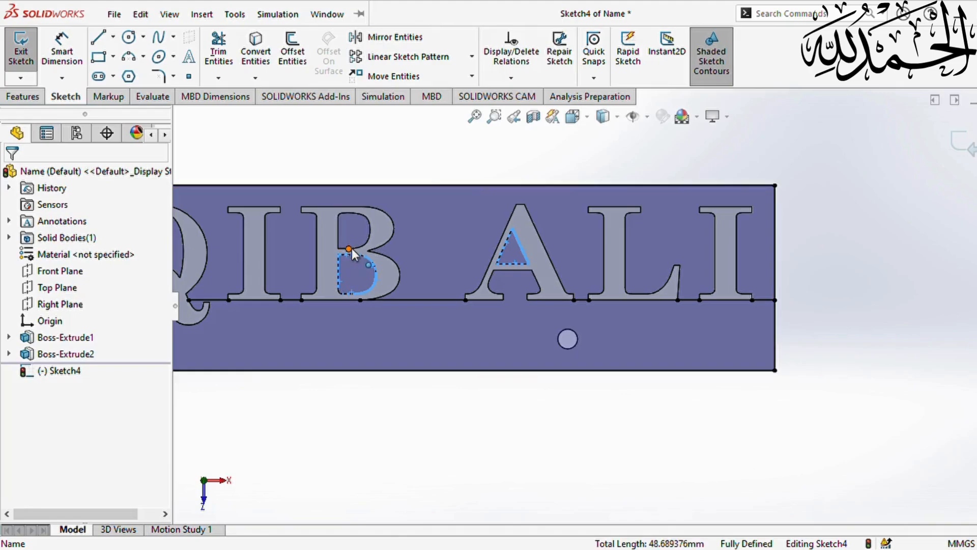
left_click(351, 248, "ctrl")
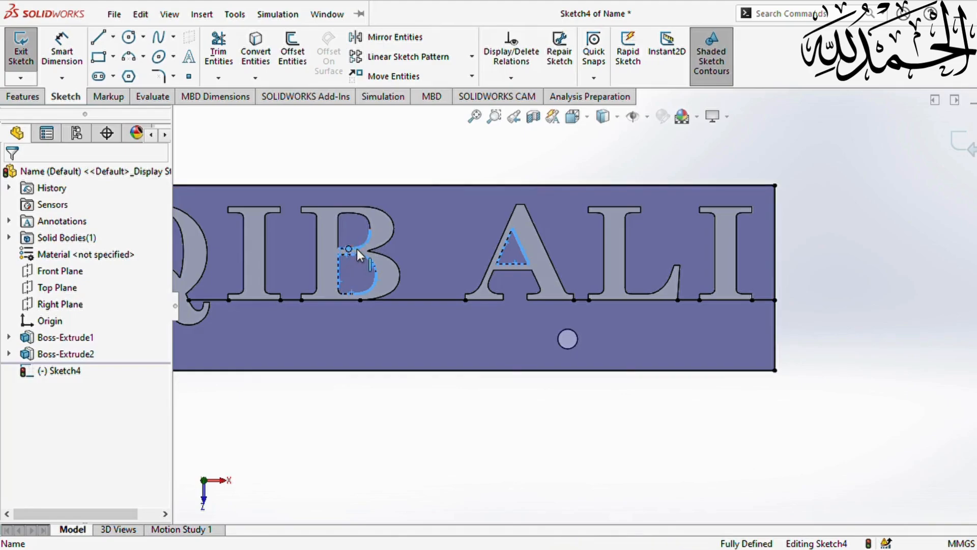
left_click(367, 235, "ctrl")
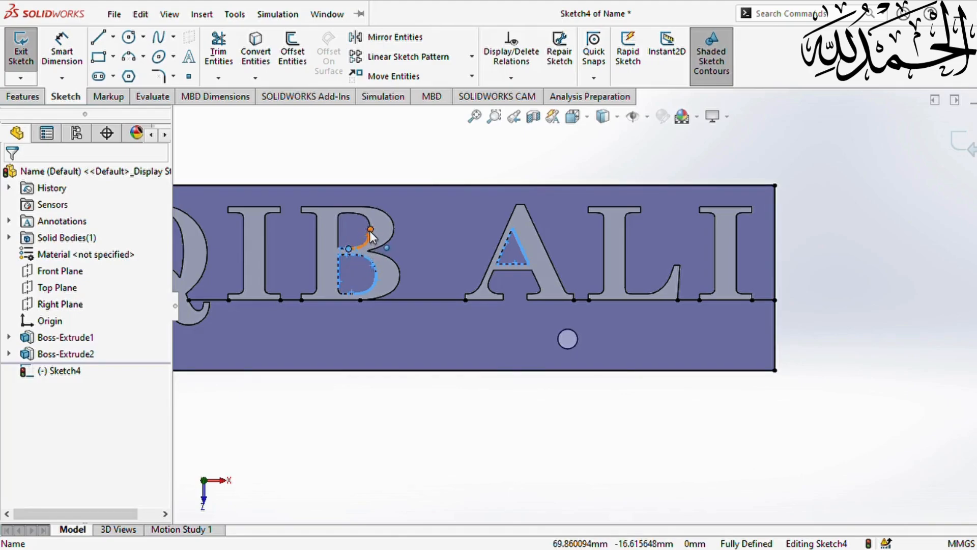
left_click(338, 227, "ctrl")
- Add the Q's inner loop arcs and the A crossbar edge, then convert them into Sketch4
scroll(340, 284, "down", 7)
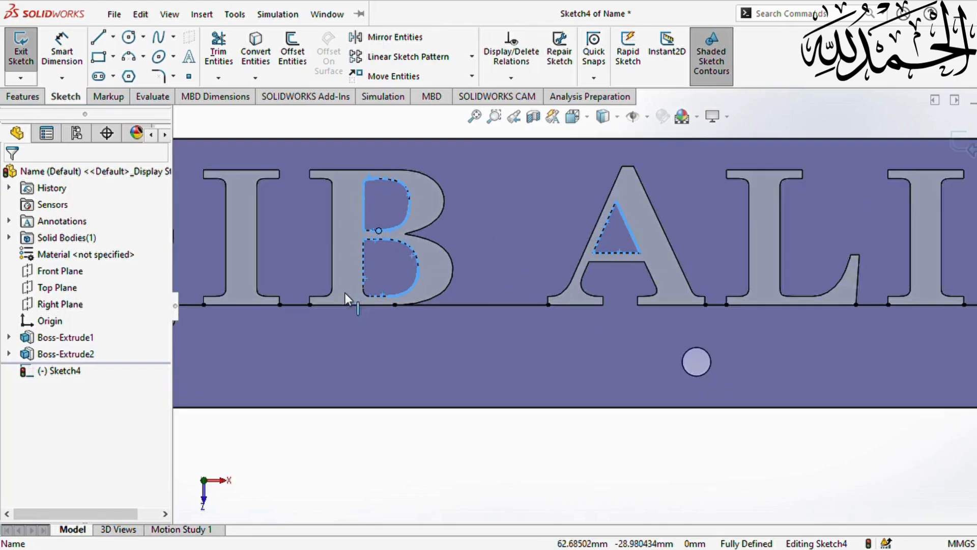
scroll(425, 290, "up", 8)
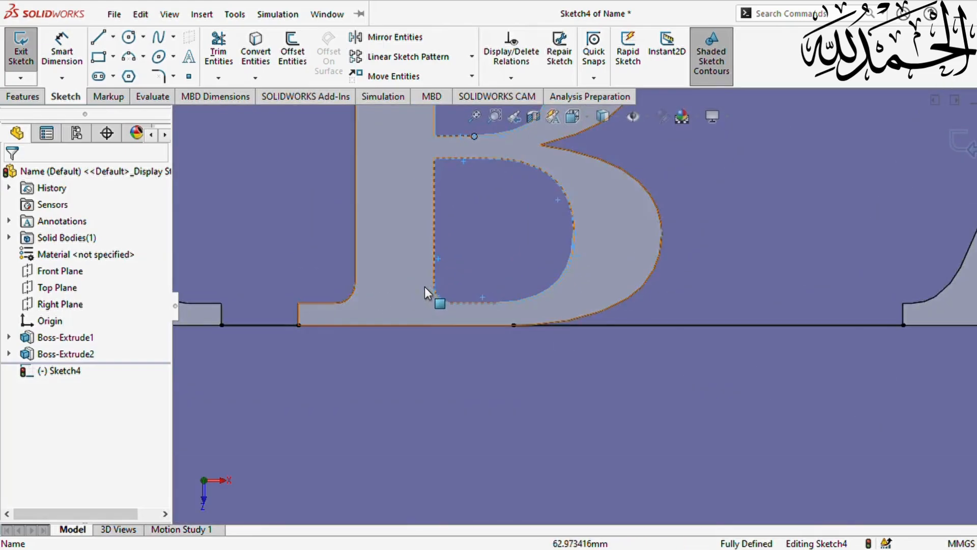
scroll(407, 289, "down", 3)
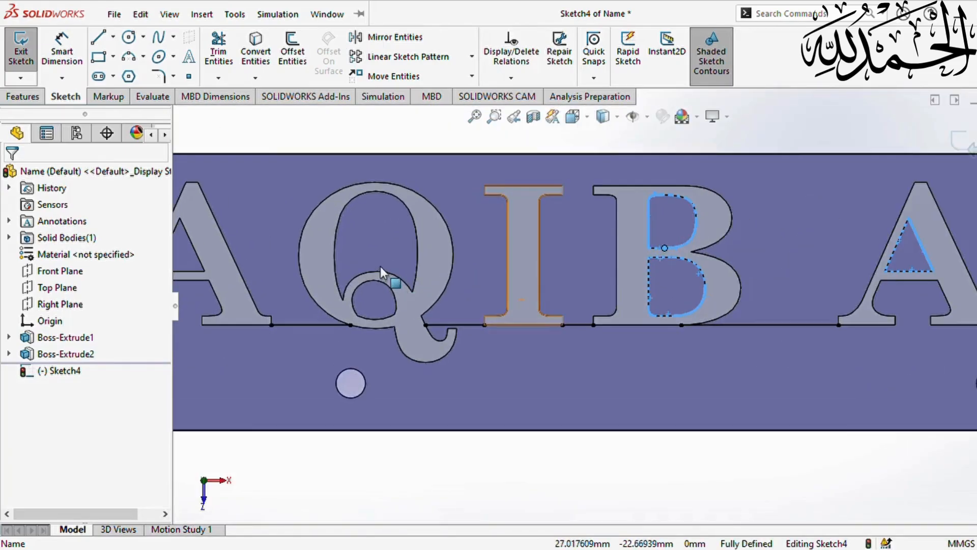
left_click(416, 270, "ctrl")
left_click(417, 246, "ctrl")
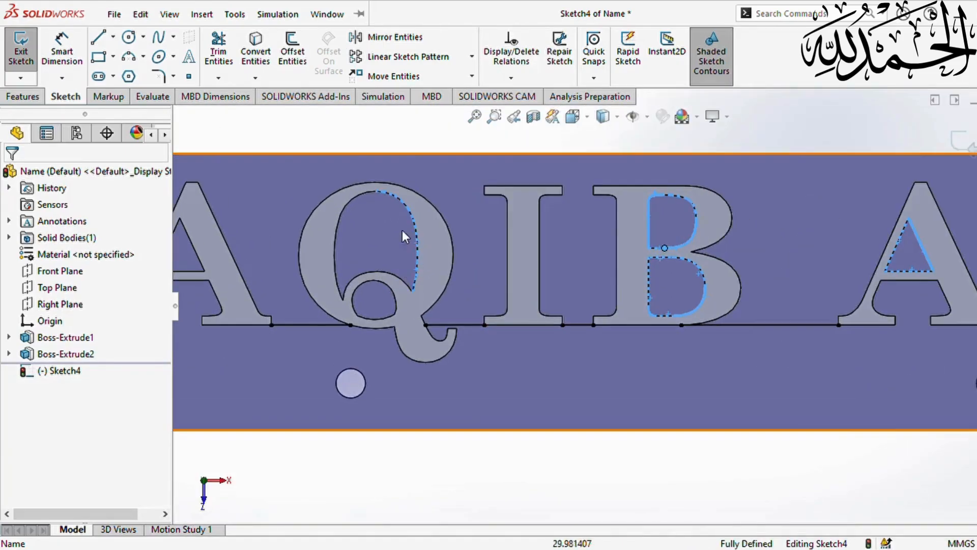
left_click(373, 194, "ctrl")
left_click(339, 231, "ctrl")
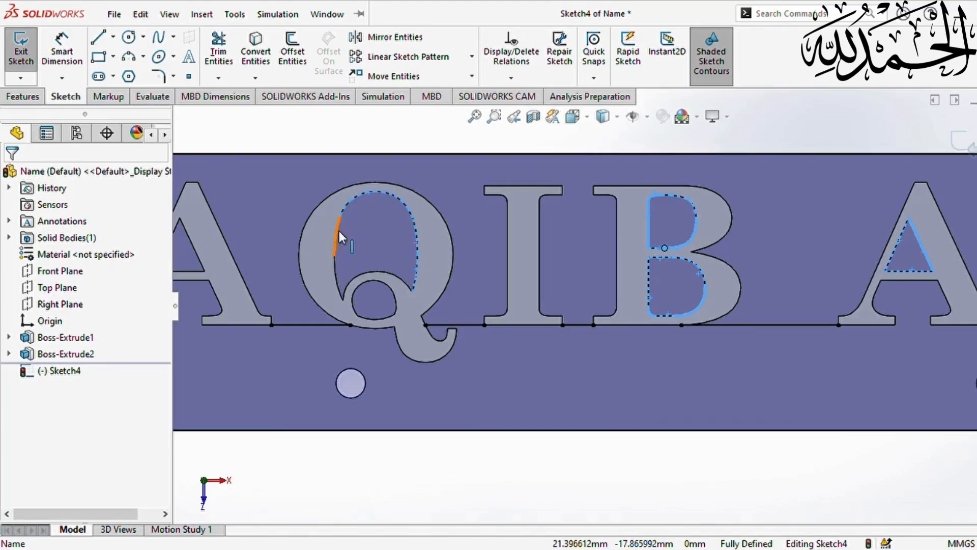
left_click(369, 275, "ctrl")
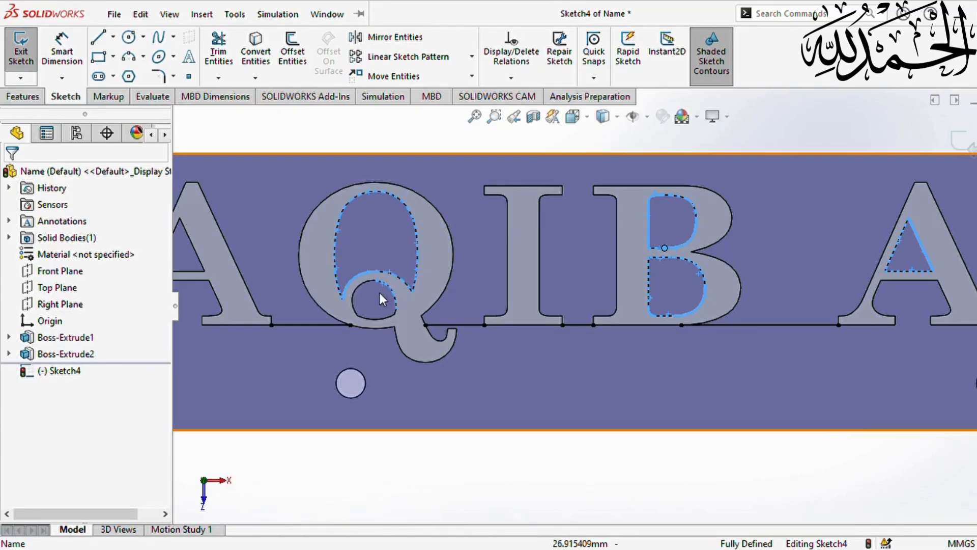
left_click(378, 317, "ctrl")
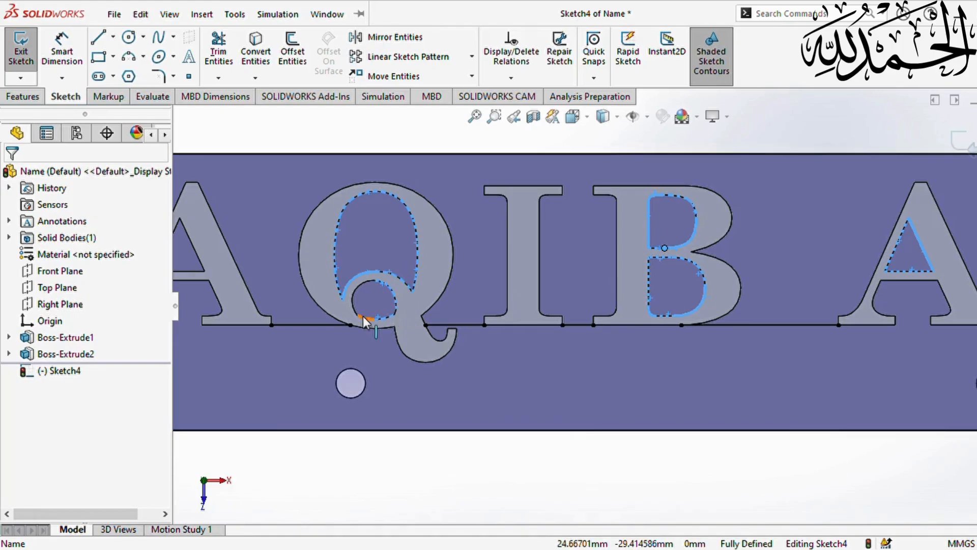
left_click(356, 309, "ctrl")
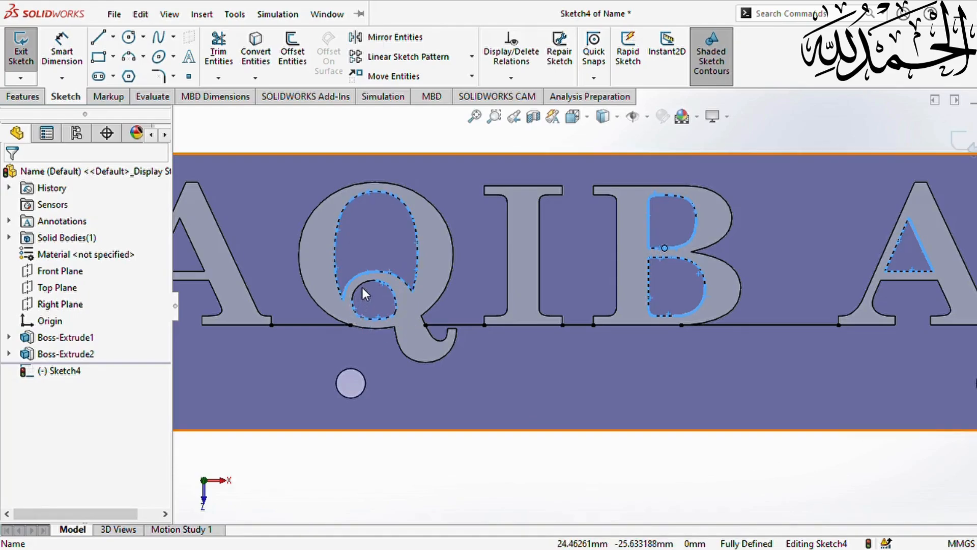
left_click(362, 286, "ctrl")
scroll(306, 298, "up", 1)
scroll(307, 304, "up", 1)
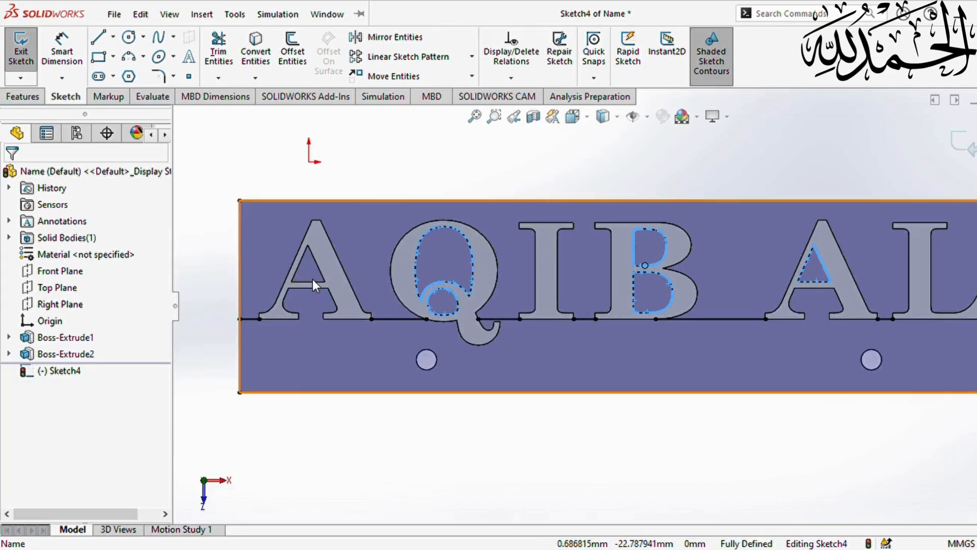
left_click(313, 282, "ctrl")
left_click(255, 50)
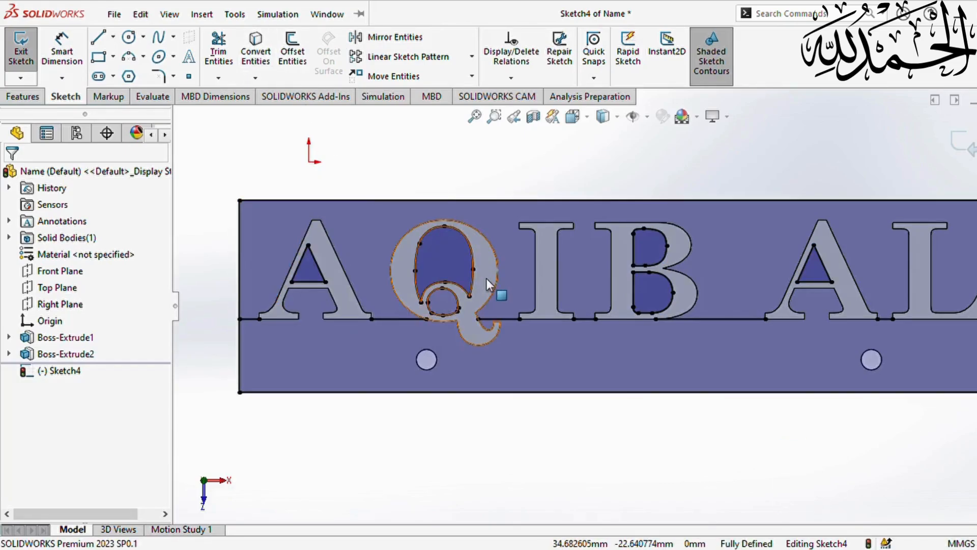
scroll(587, 338, "up", 2)
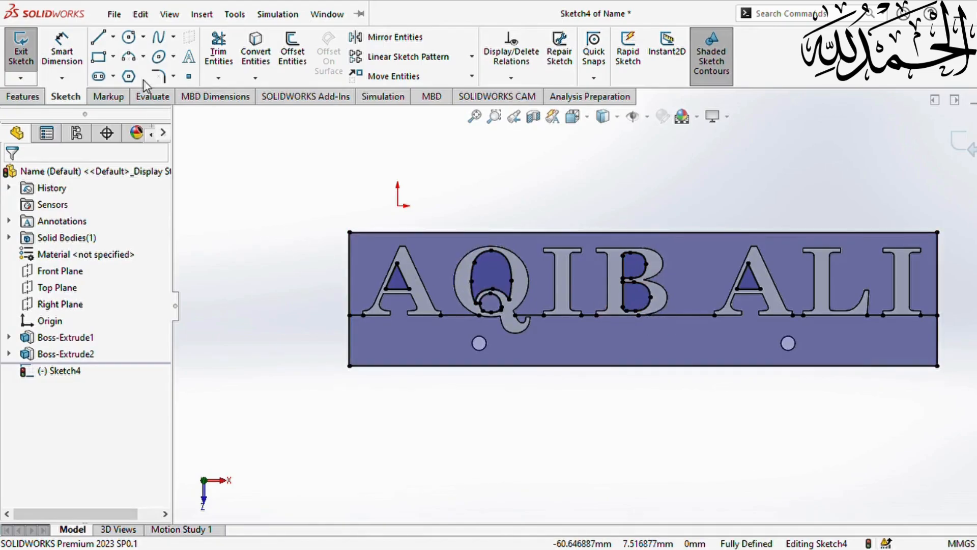
- Power-trim away the plate's bottom edge line in the sketch
left_click(218, 51)
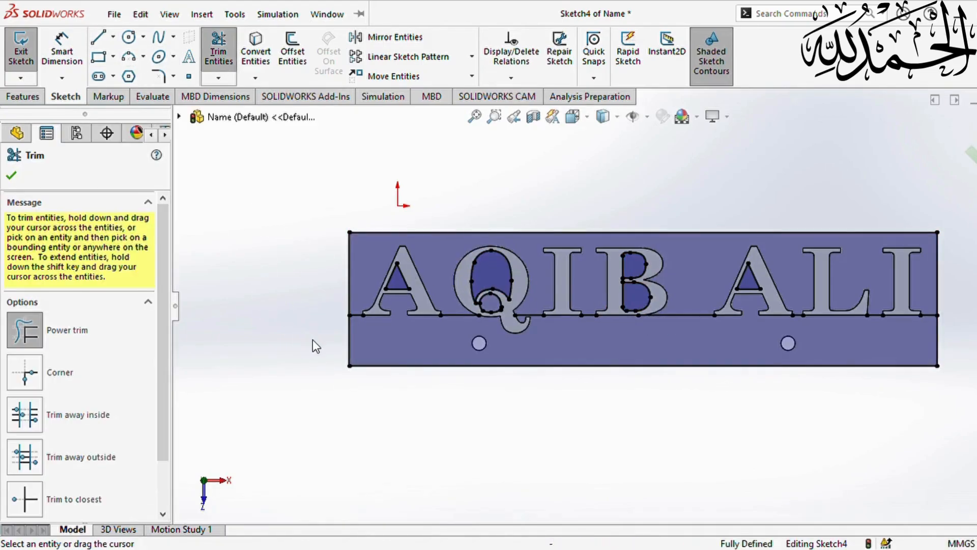
left_click_drag(312, 340, 480, 415)
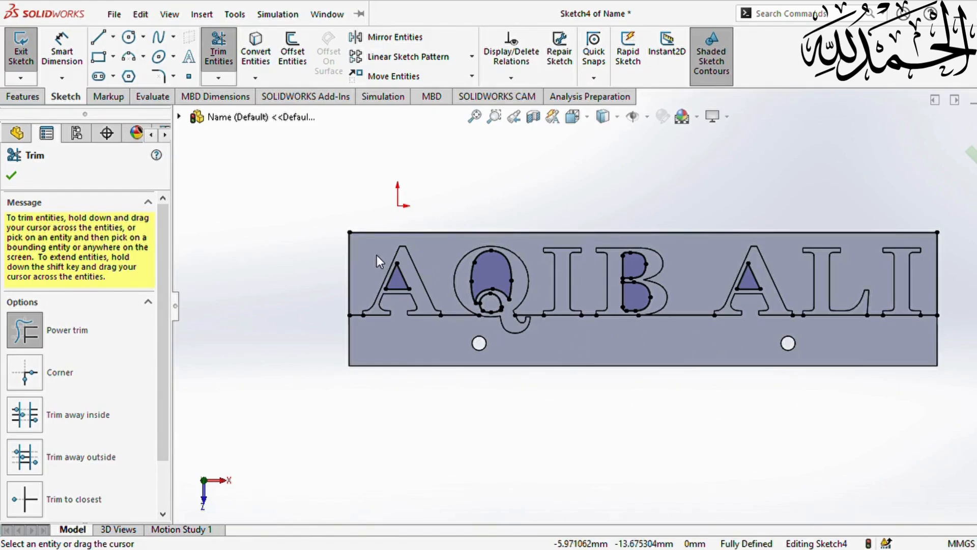
key("Escape")
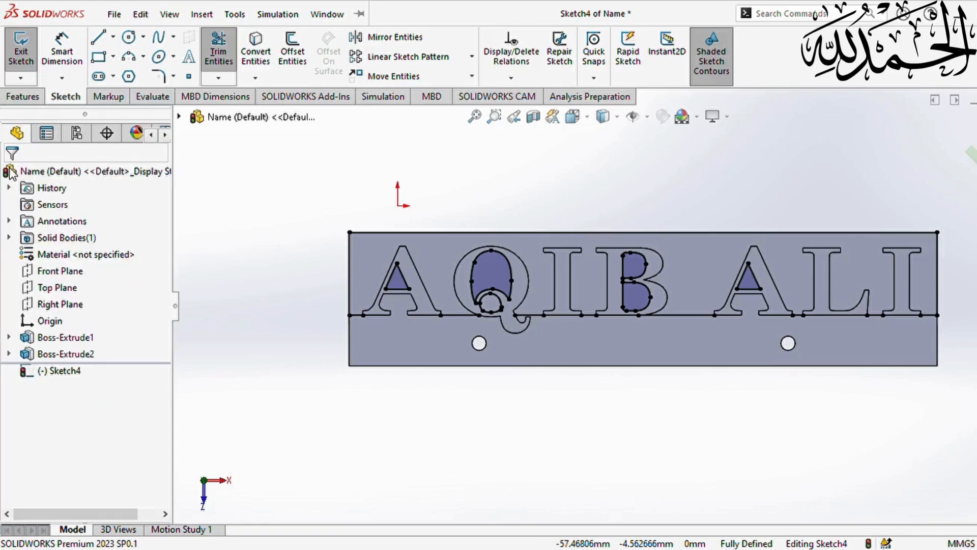
- Convert the plate's front face outline into Sketch4
left_click(376, 283)
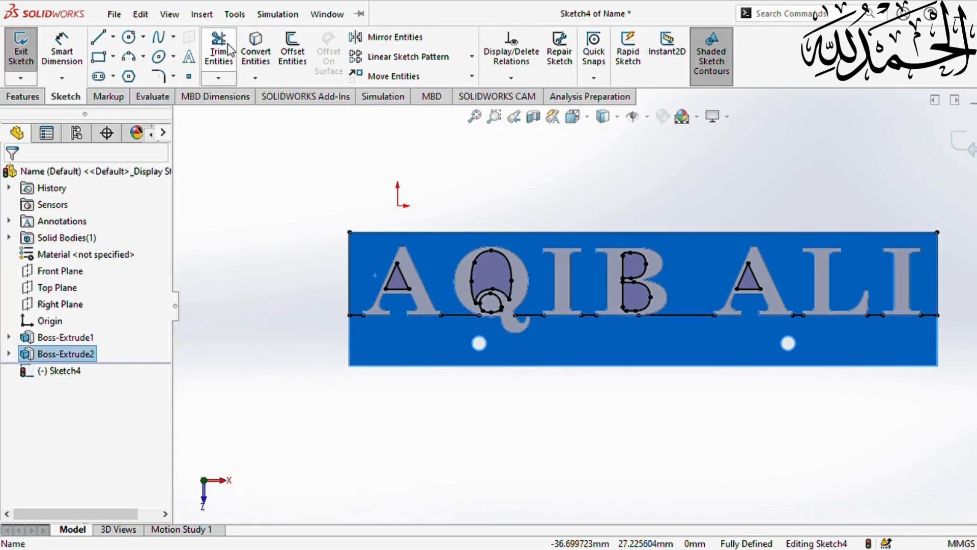
left_click(249, 47)
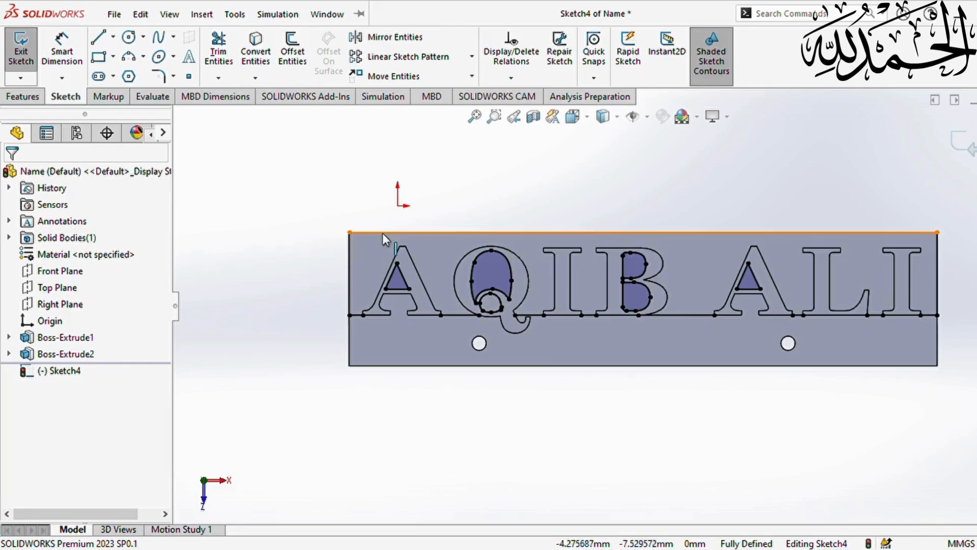
left_click(385, 264)
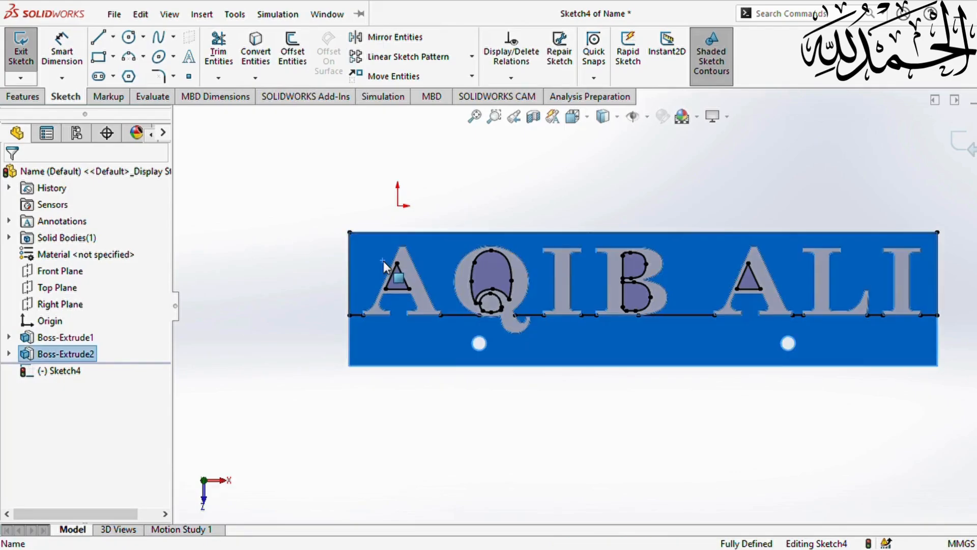
left_click(390, 268)
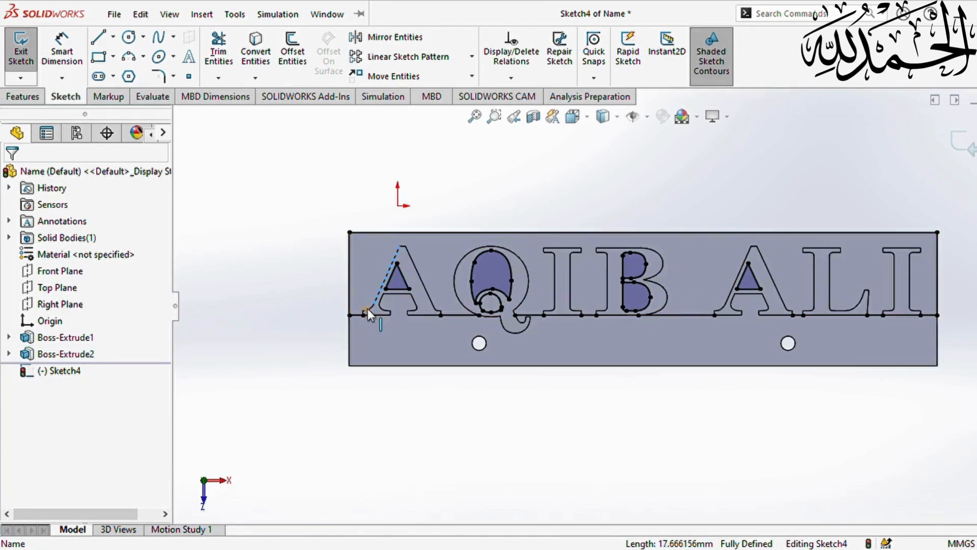
left_click(317, 227)
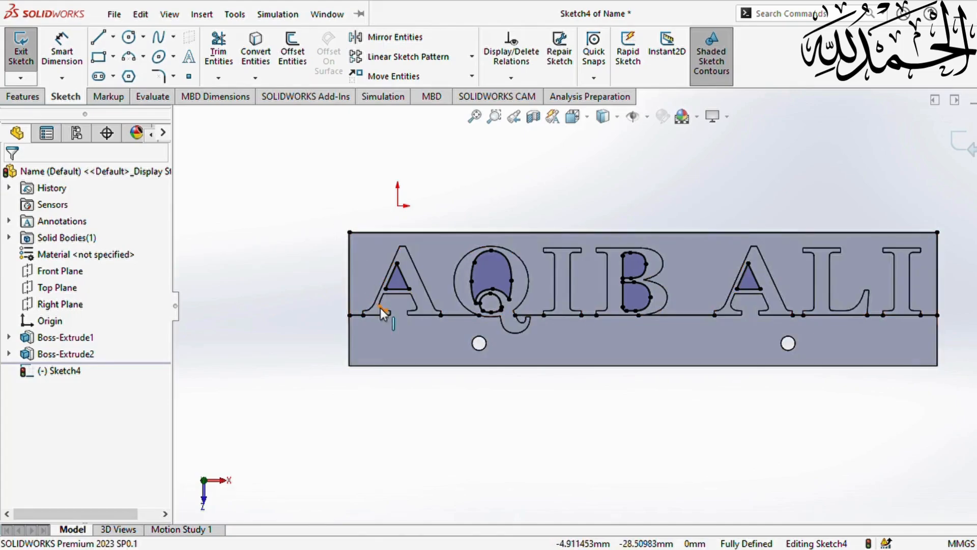
left_click(377, 310)
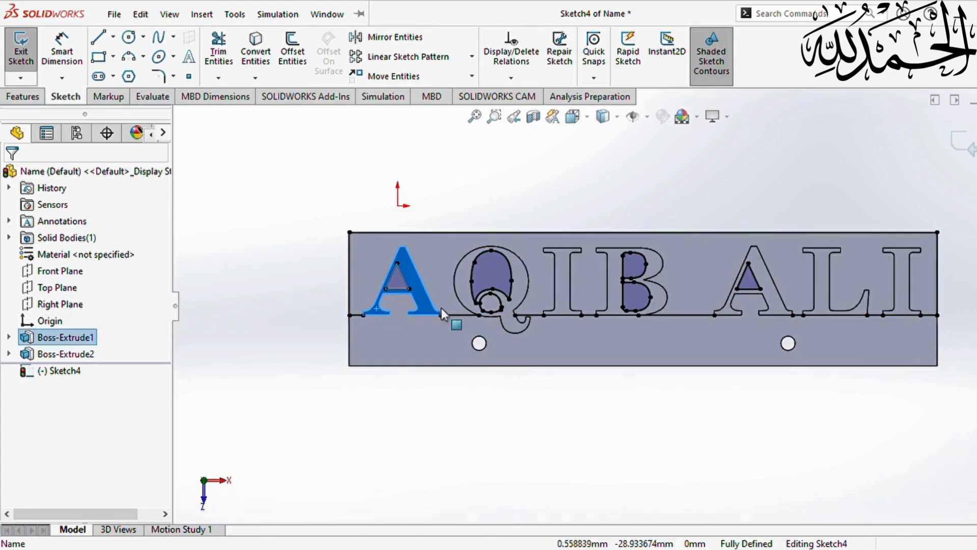
left_click(483, 304, "ctrl")
left_click(568, 297, "ctrl")
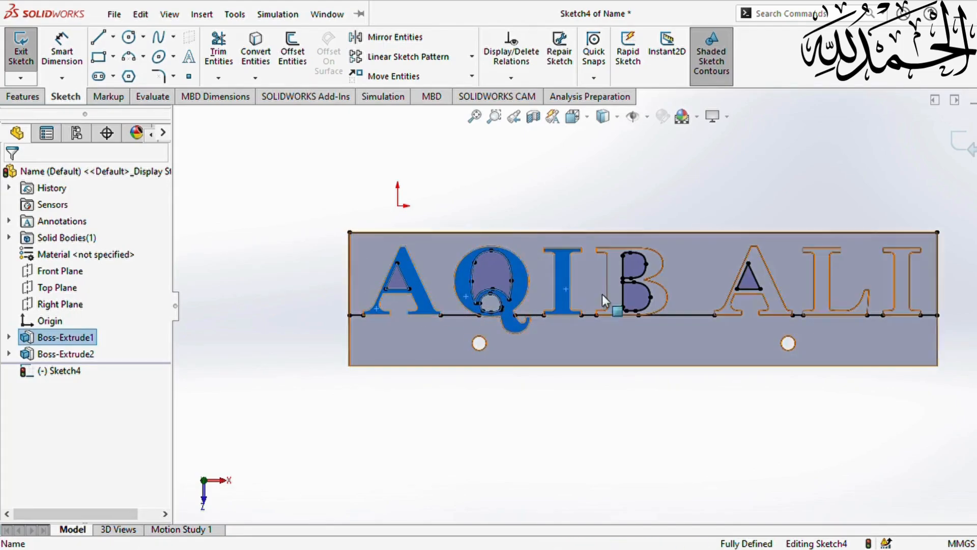
left_click(604, 294, "ctrl")
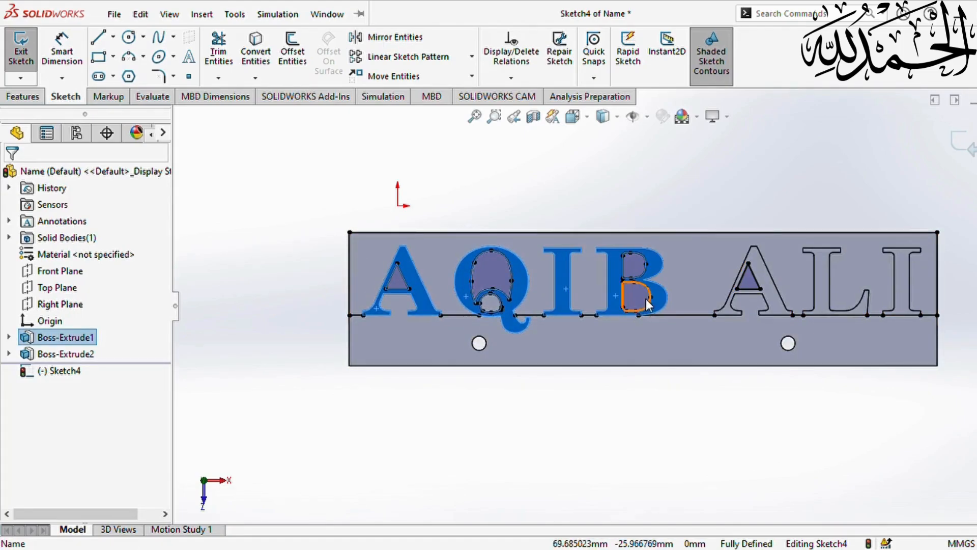
left_click(728, 308, "ctrl")
left_click(823, 308, "ctrl")
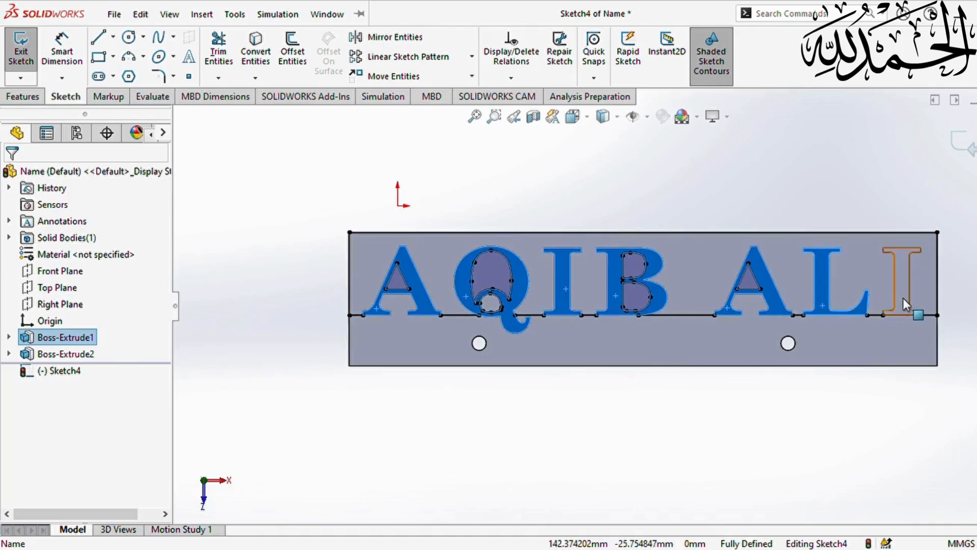
left_click(903, 297, "ctrl")
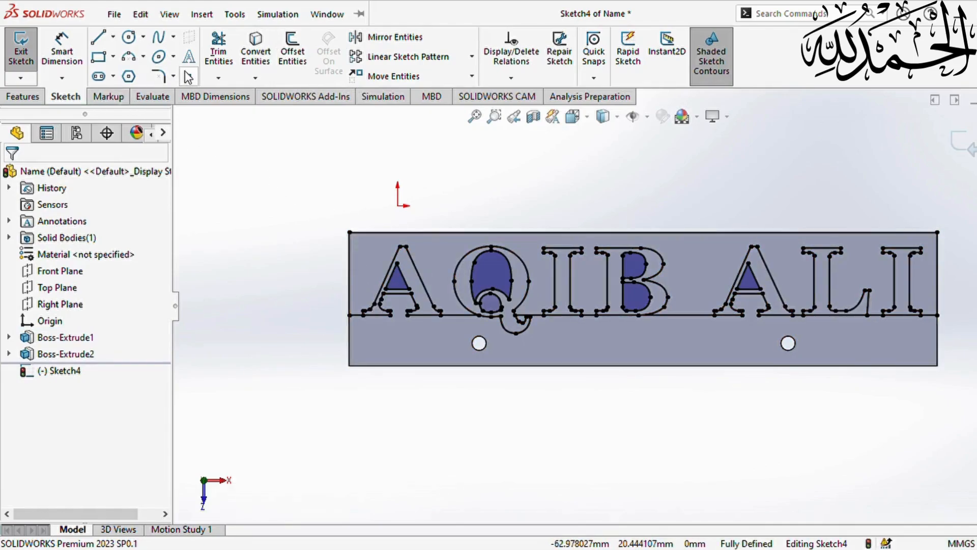
left_click(35, 102)
- Start an extruded cut, picking the plate region, the first A's counter and both Q counters
left_click(223, 51)
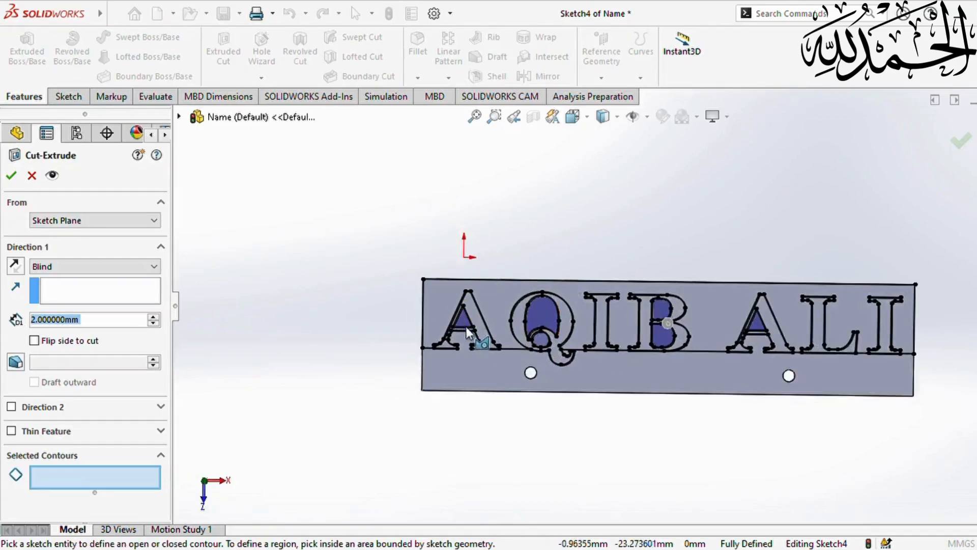
scroll(509, 346, "down", 3)
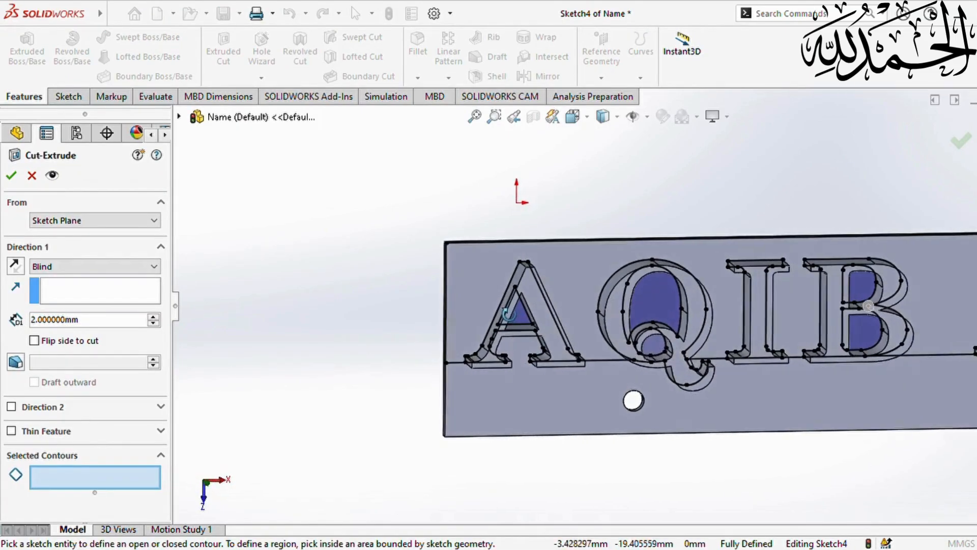
left_click(483, 287)
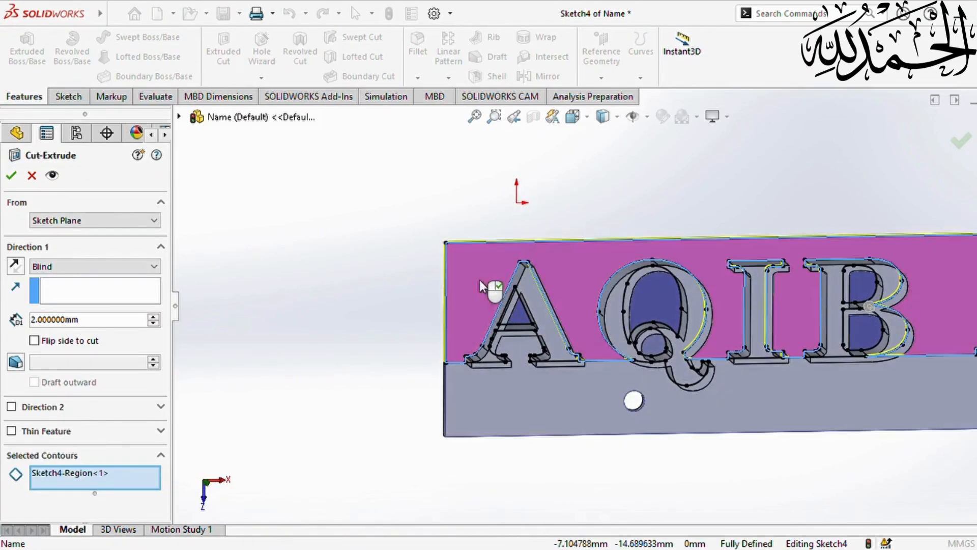
left_click(525, 318)
scroll(525, 319, "down", 3)
left_click(532, 325)
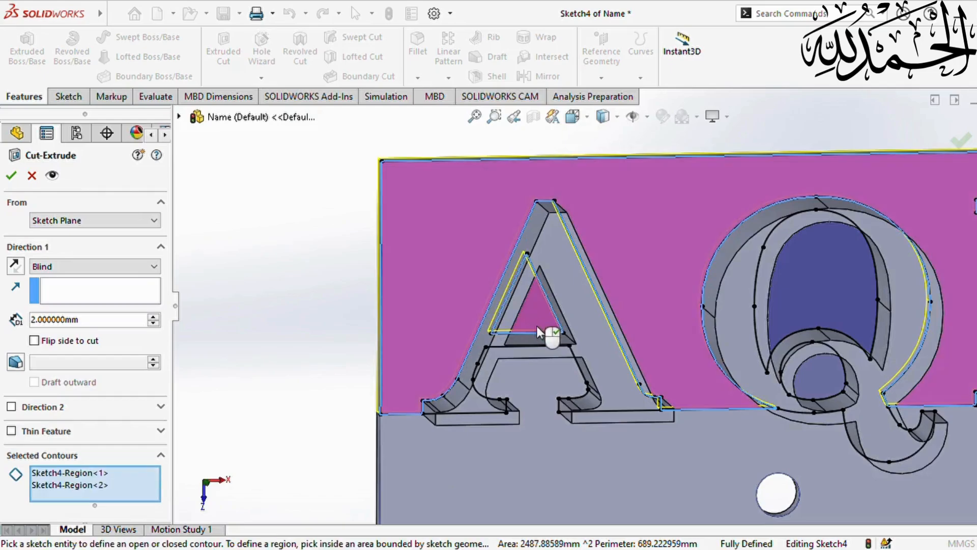
scroll(532, 325, "up", 3)
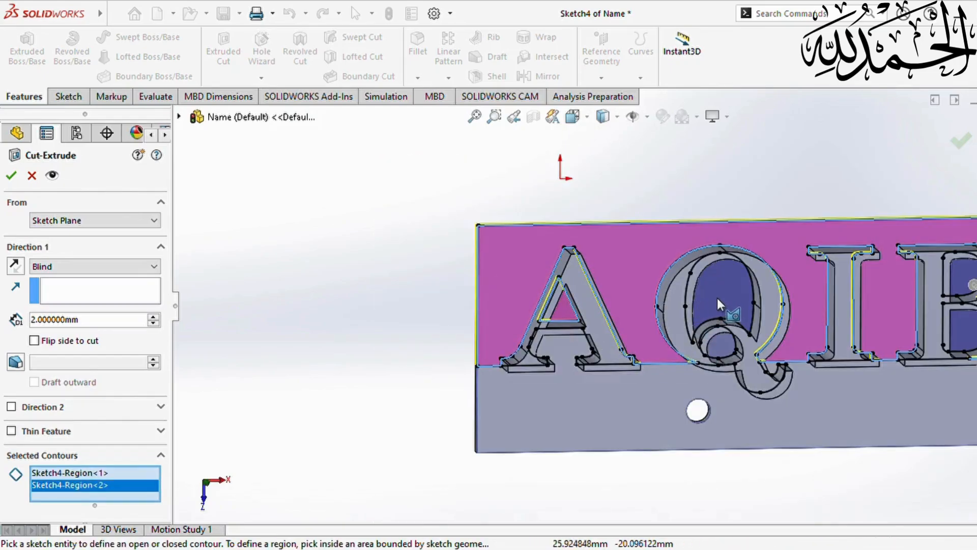
left_click(716, 295)
left_click(720, 346)
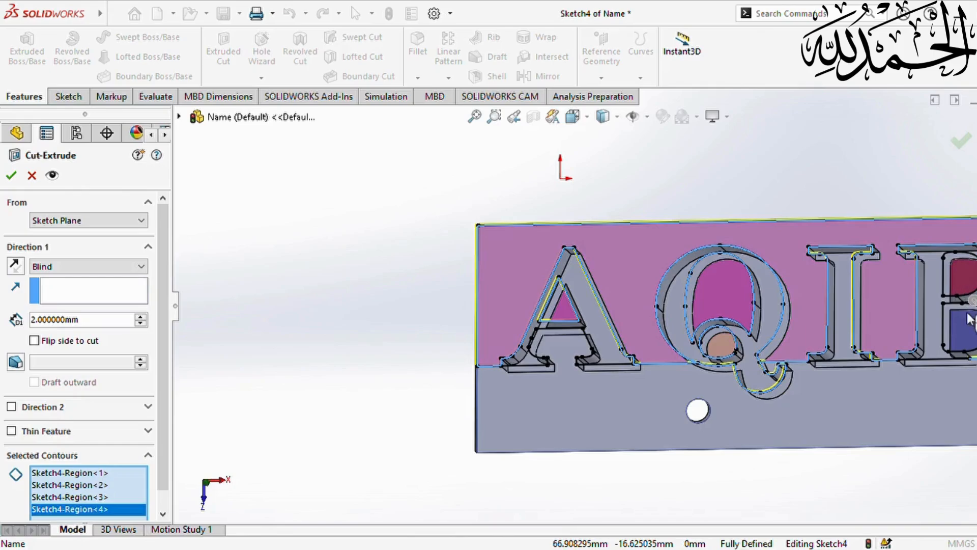
- Add the B's and second A's counters, then reverse the 2 mm cut direction
left_click(968, 282)
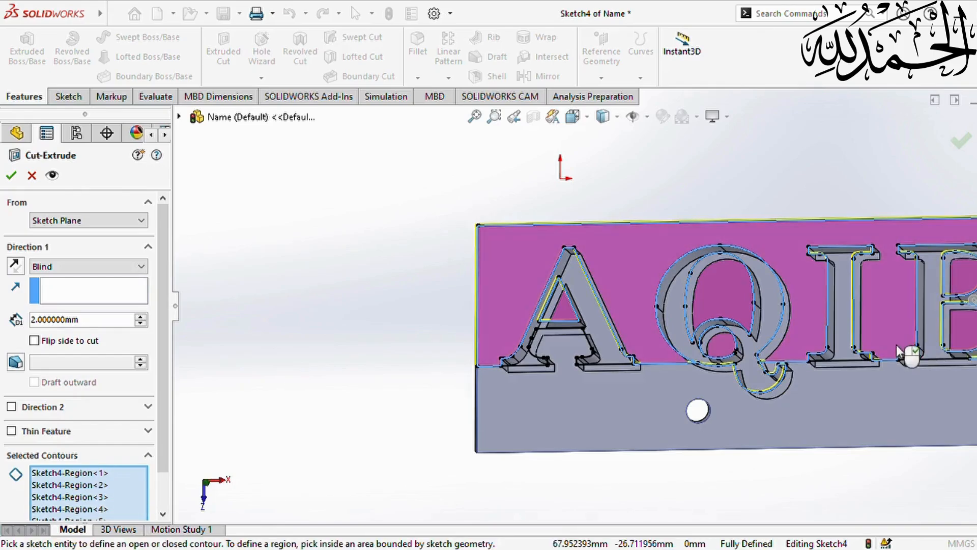
scroll(911, 354, "up", 5)
scroll(809, 289, "down", 4)
scroll(809, 289, "down", 3)
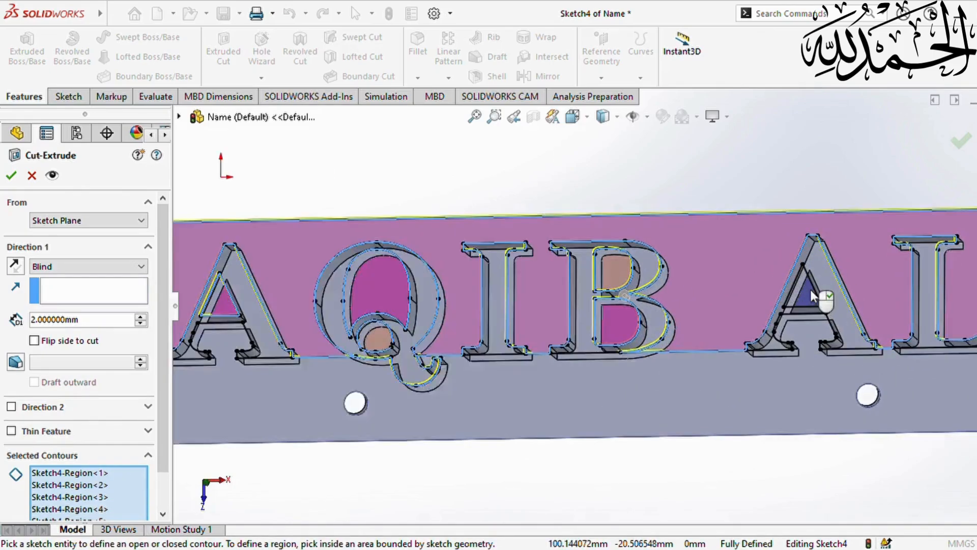
left_click(805, 306)
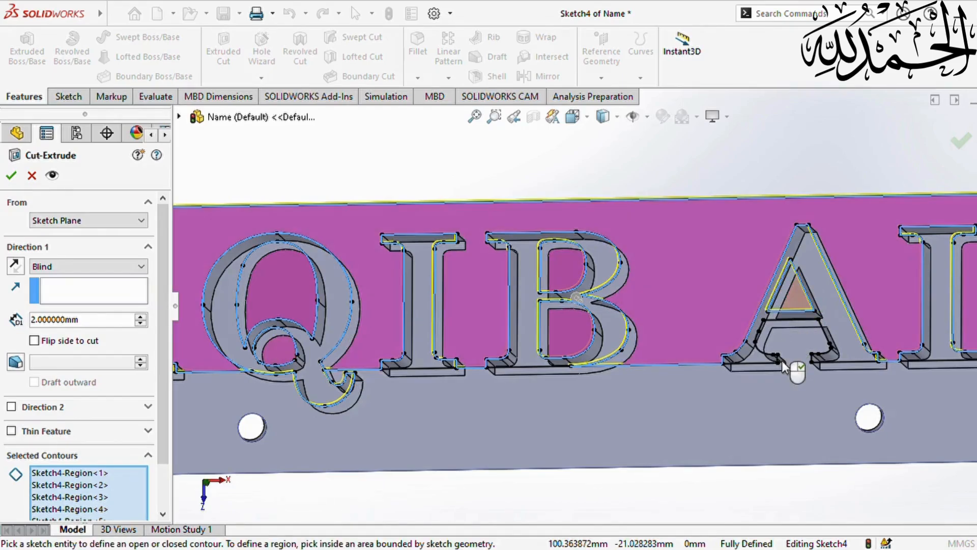
scroll(797, 366, "up", 3)
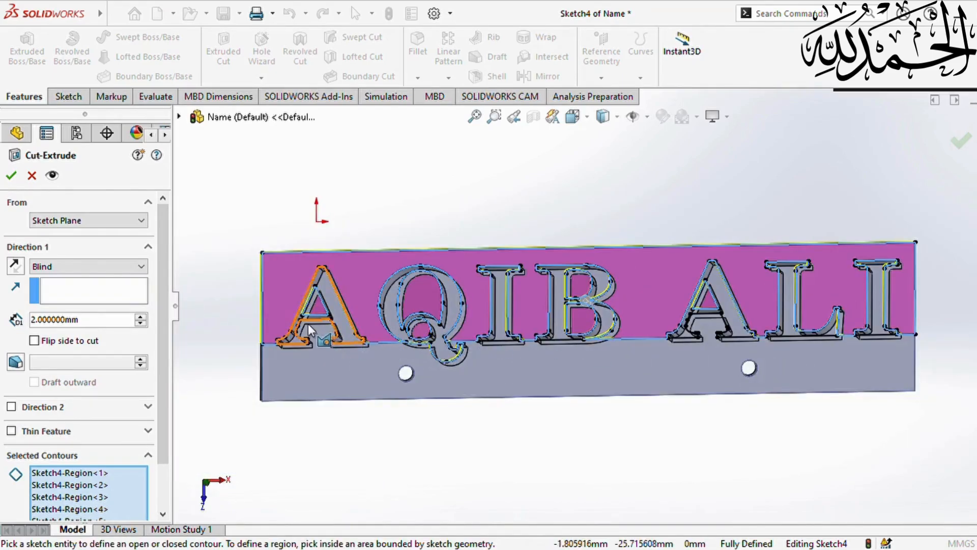
middle_click_drag(308, 324, 392, 360)
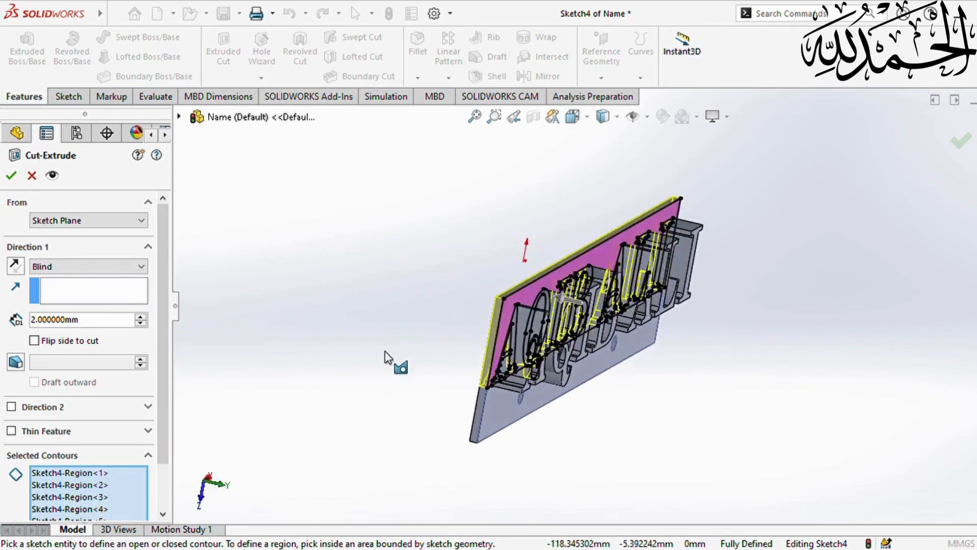
left_click(14, 269)
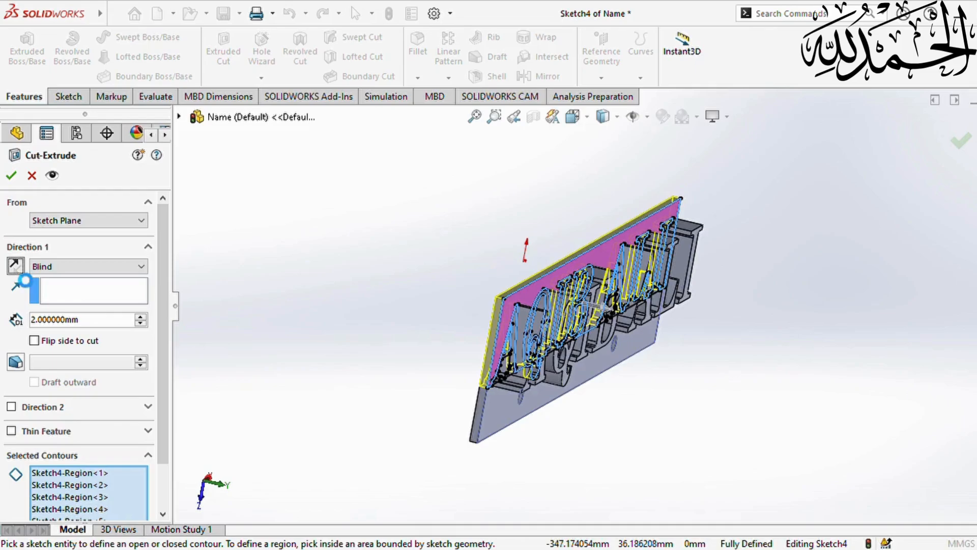
left_click(15, 266)
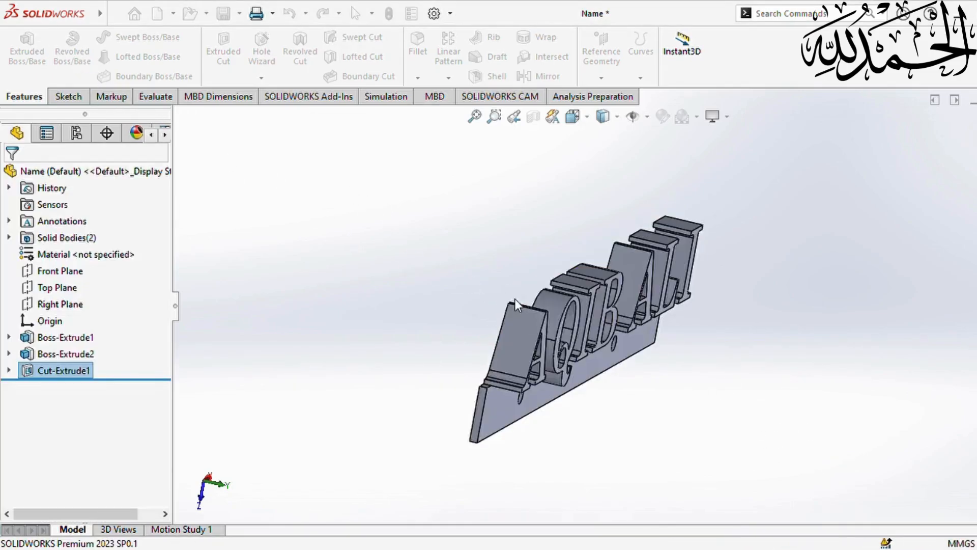
middle_click_drag(545, 353, 456, 295)
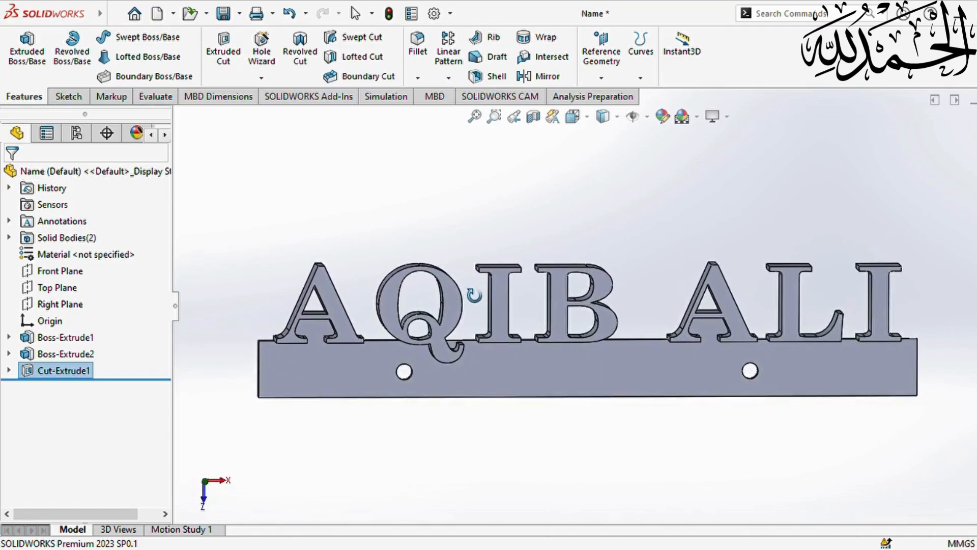
key("Escape")
scroll(459, 285, "up", 3)
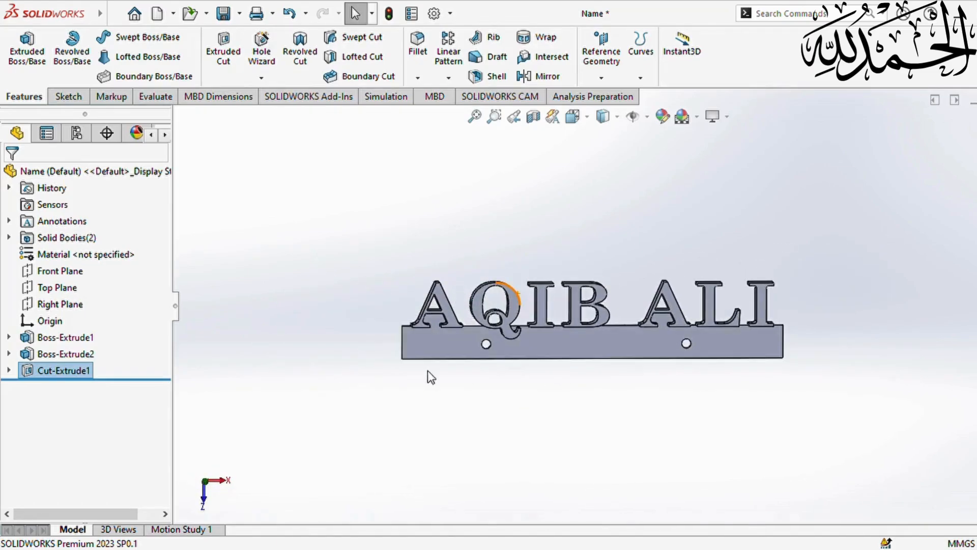
left_click(430, 386)
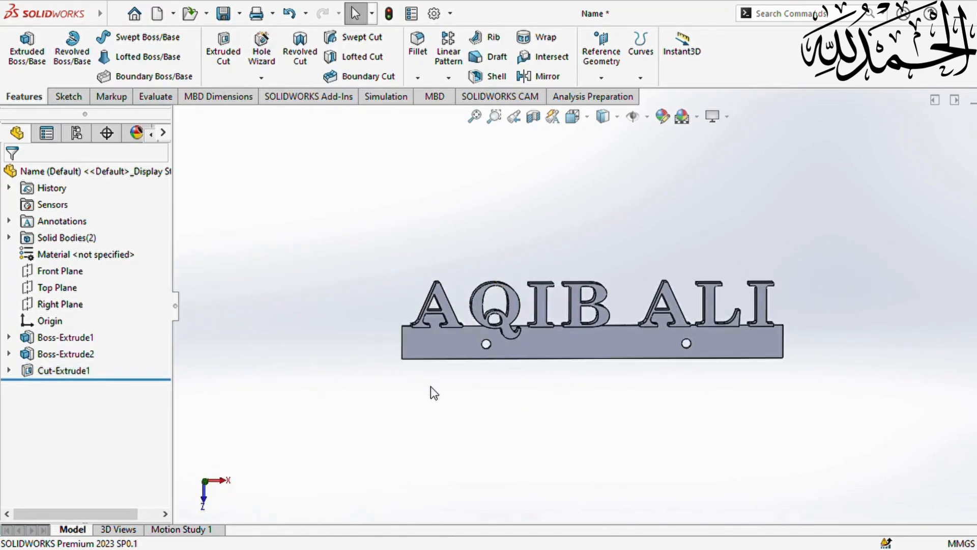
left_click(662, 116)
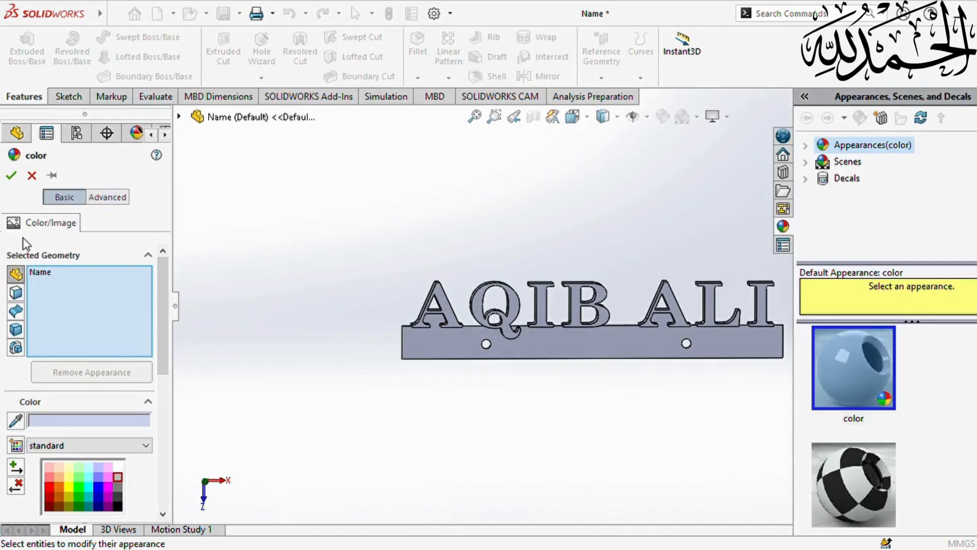
- Try several palette swatches and apply orange to the whole name plate
left_click(66, 488)
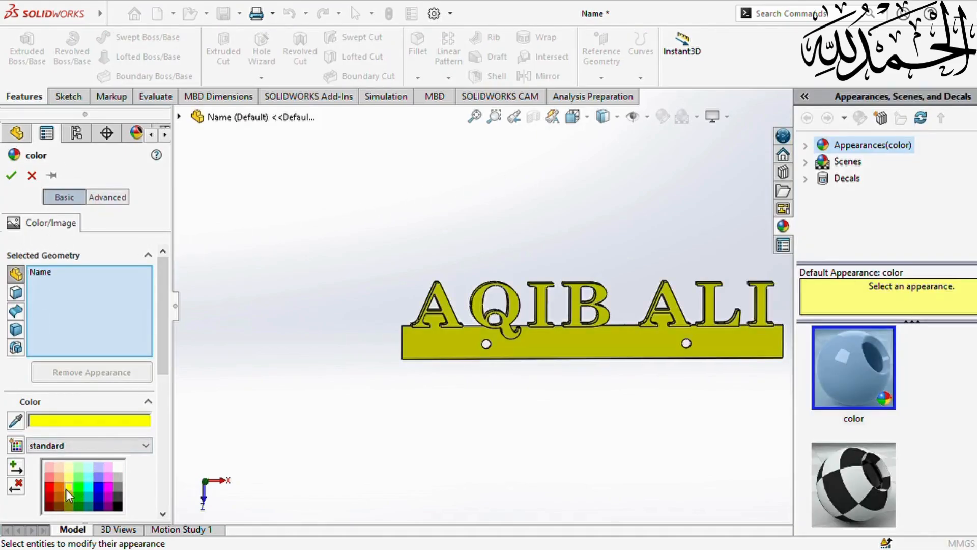
left_click(117, 505)
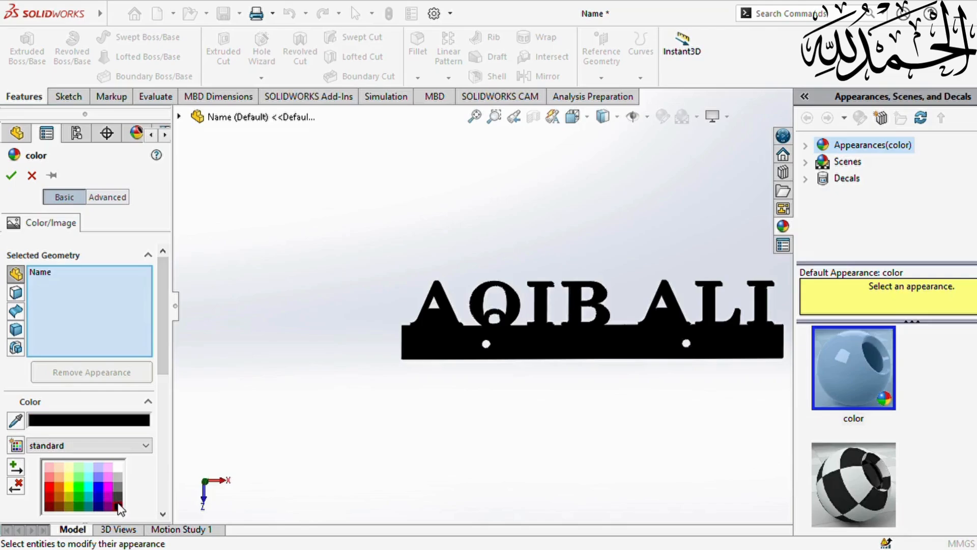
left_click(50, 470)
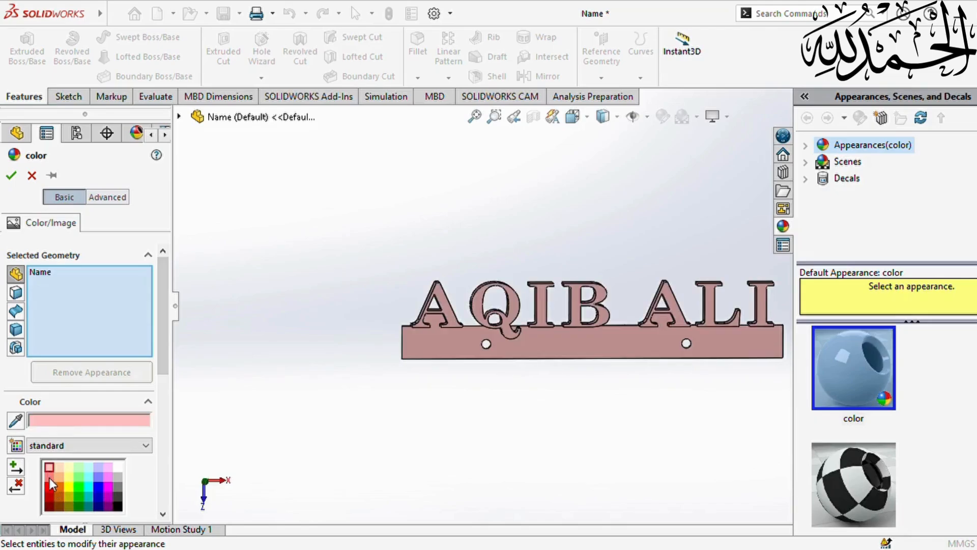
left_click(50, 478)
left_click(50, 486)
left_click(50, 478)
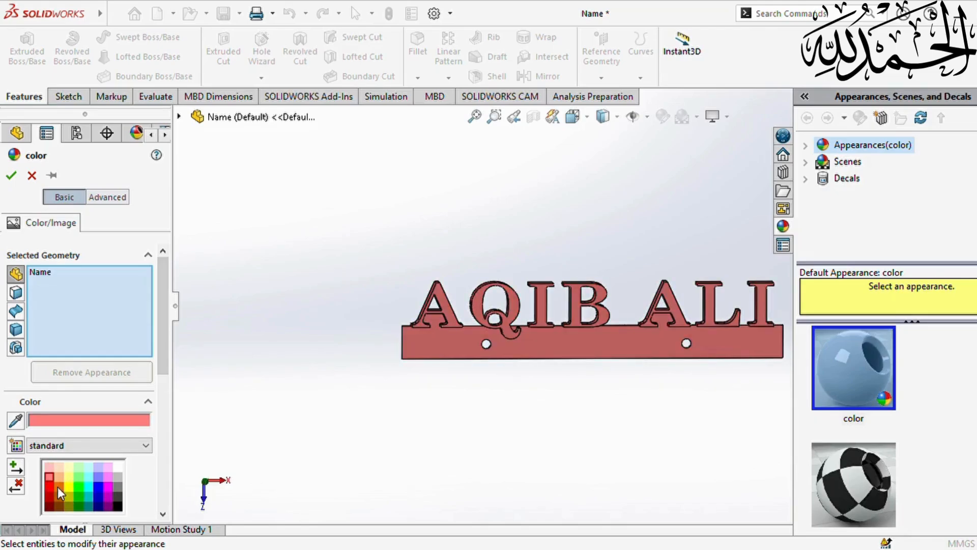
left_click(57, 487)
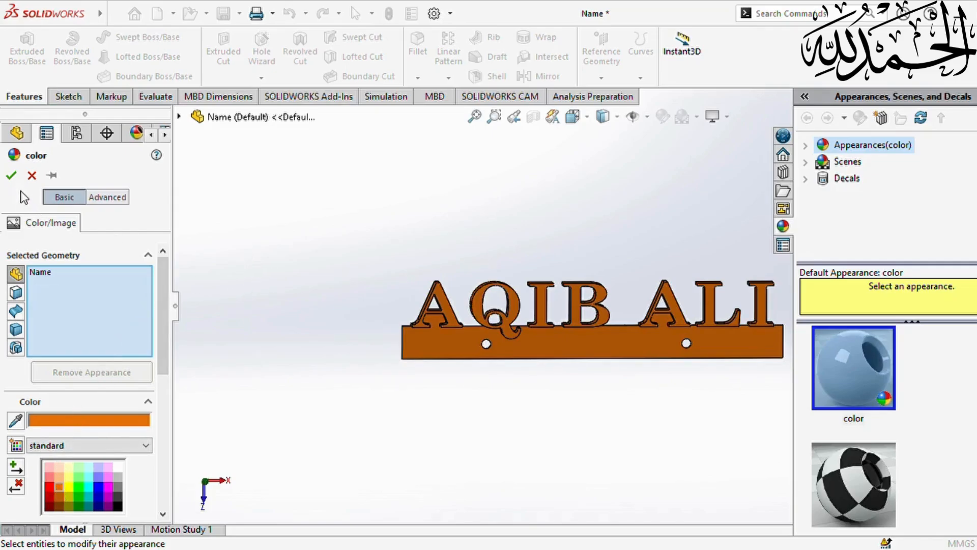
left_click(18, 173)
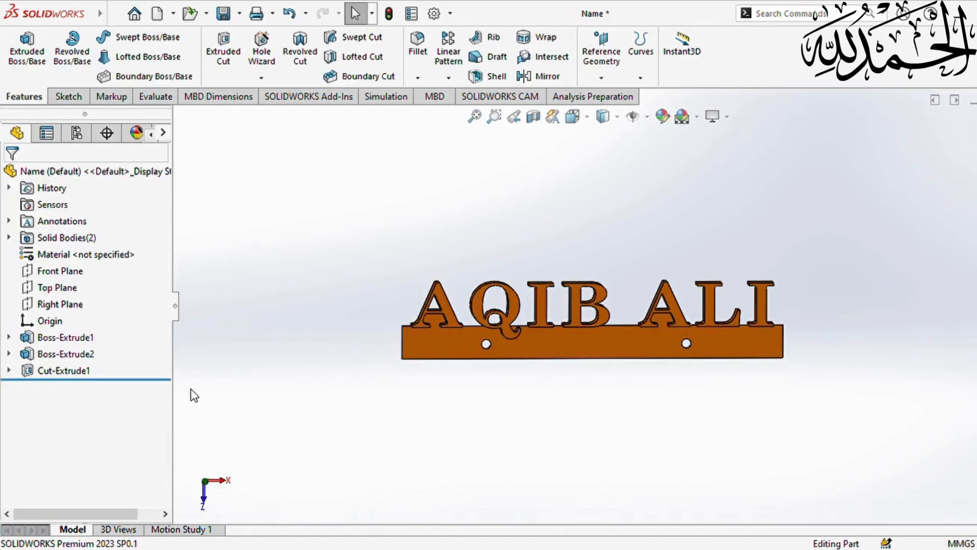
- Edit Sketch4 and draw horizontal lines joining the leg corners of both A's
left_click(9, 371)
left_click(59, 386)
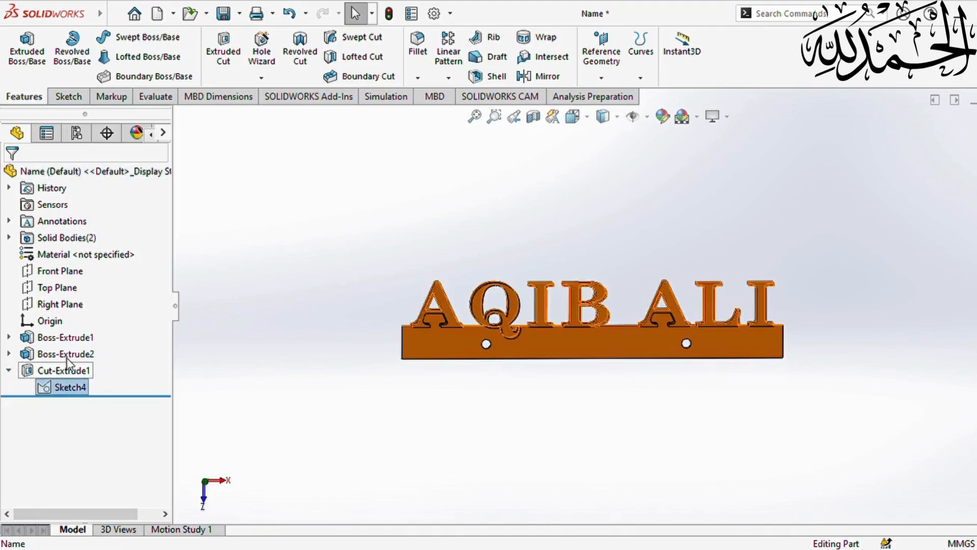
left_click(66, 356)
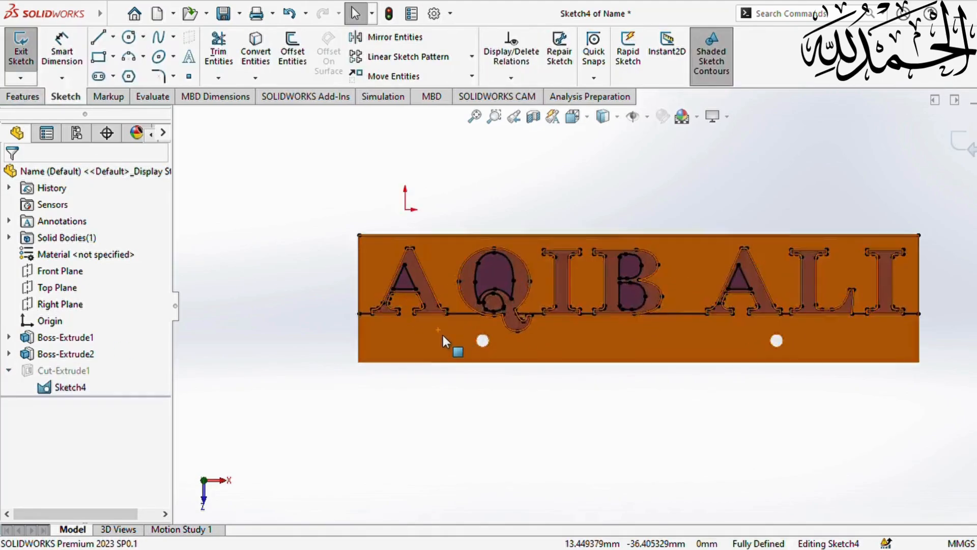
scroll(438, 331, "down", 5)
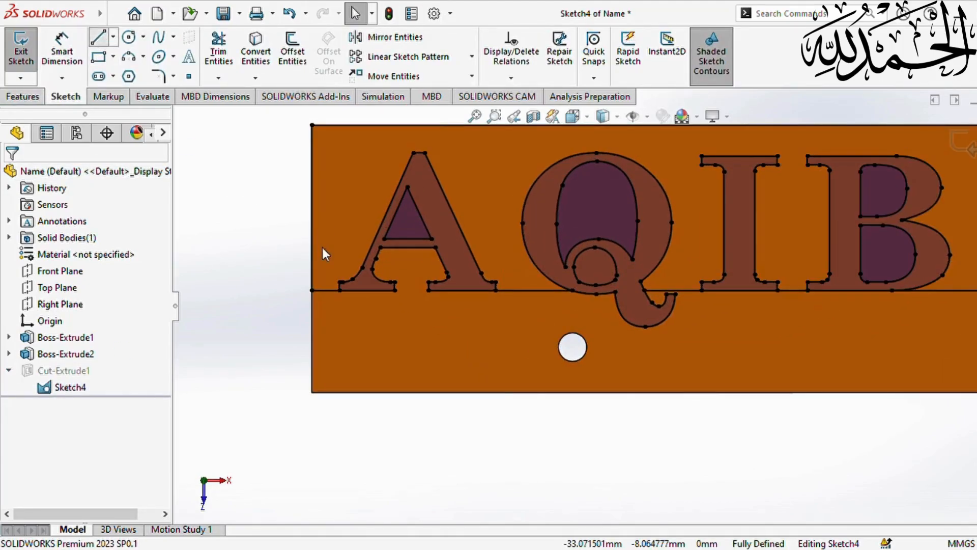
scroll(325, 254, "down", 2)
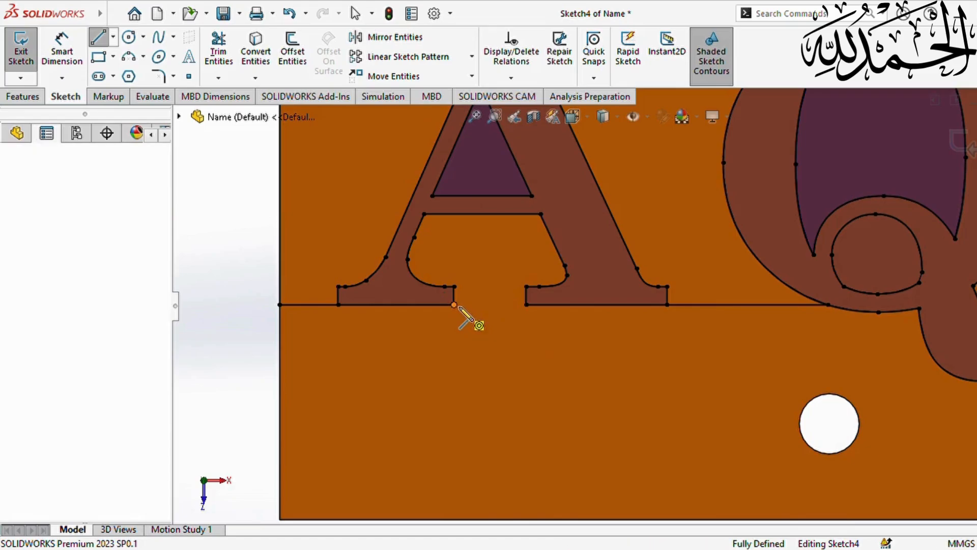
left_click(454, 304)
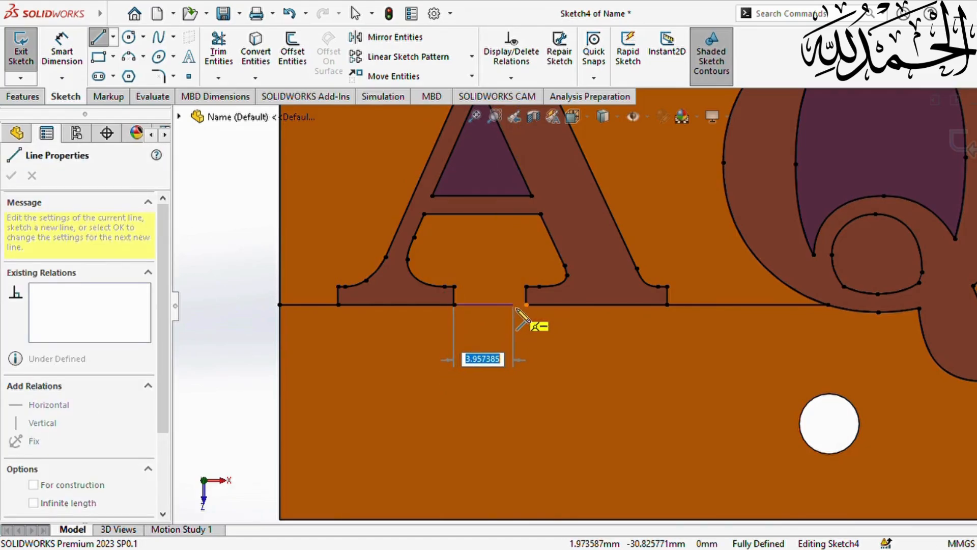
left_click(526, 304)
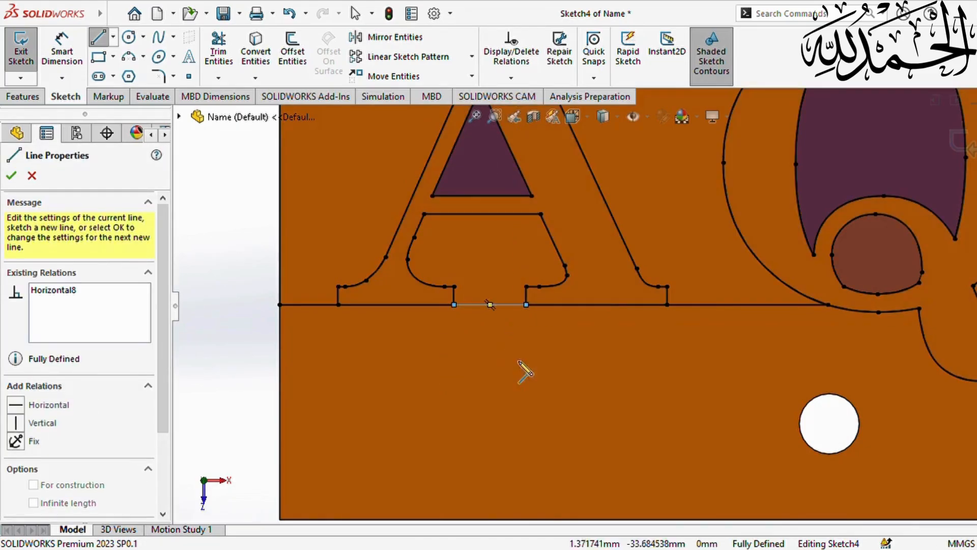
scroll(601, 357, "up", 5)
scroll(937, 333, "down", 4)
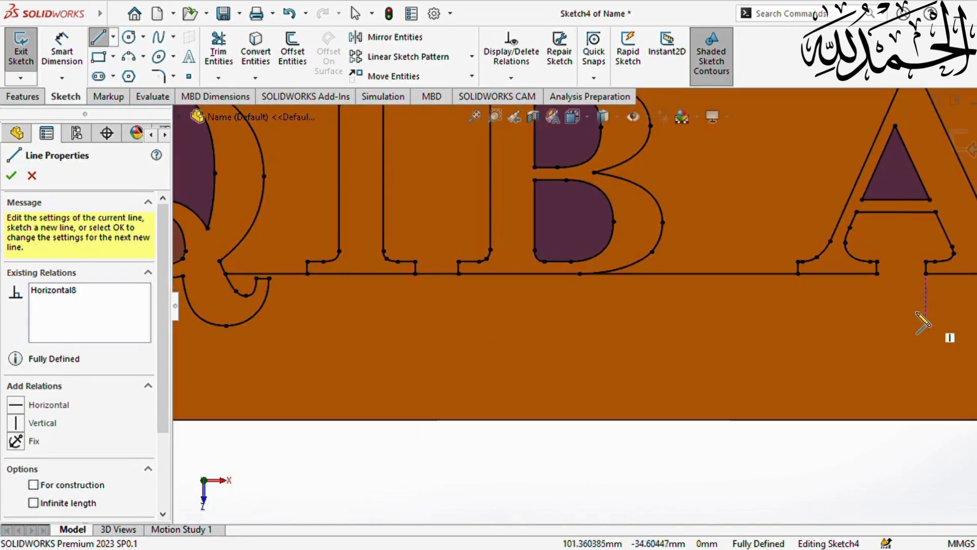
left_click(877, 275)
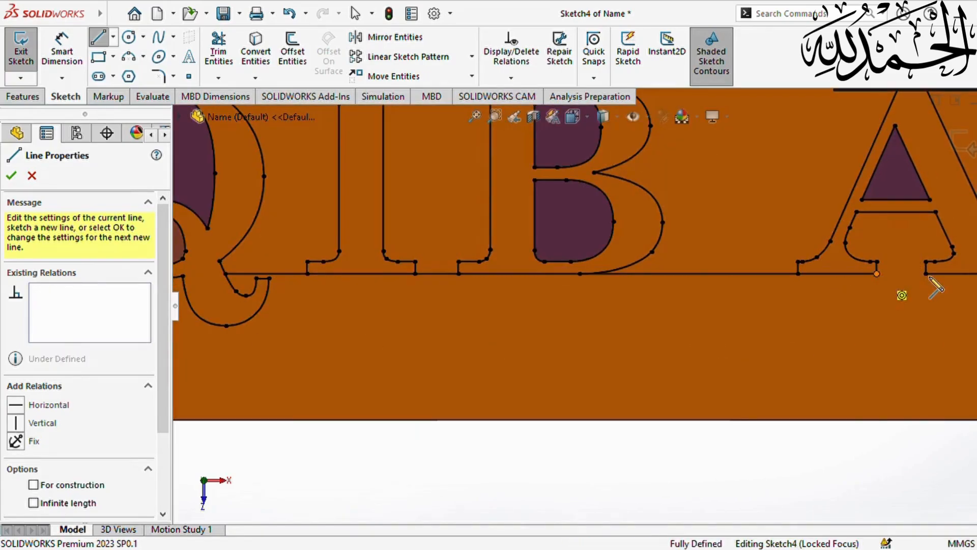
left_click(927, 275)
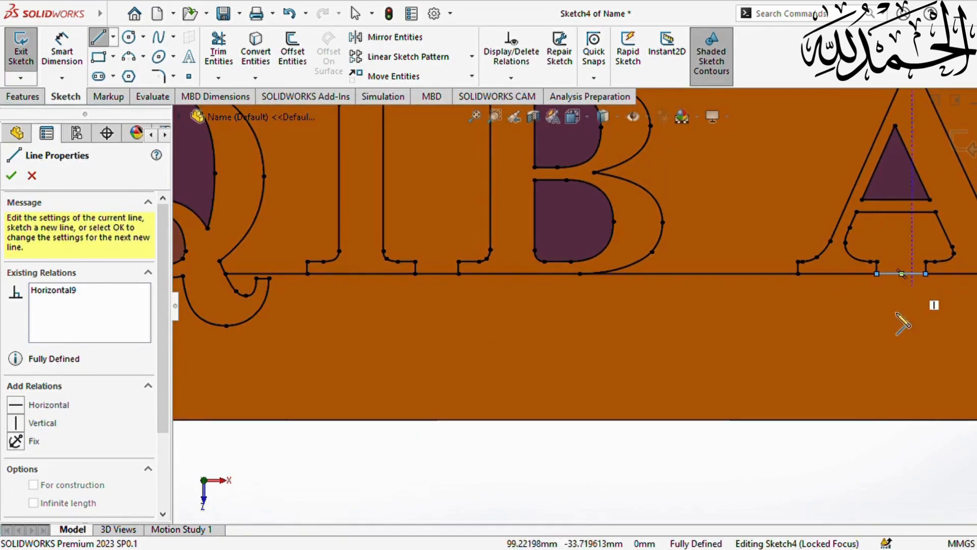
key("Escape")
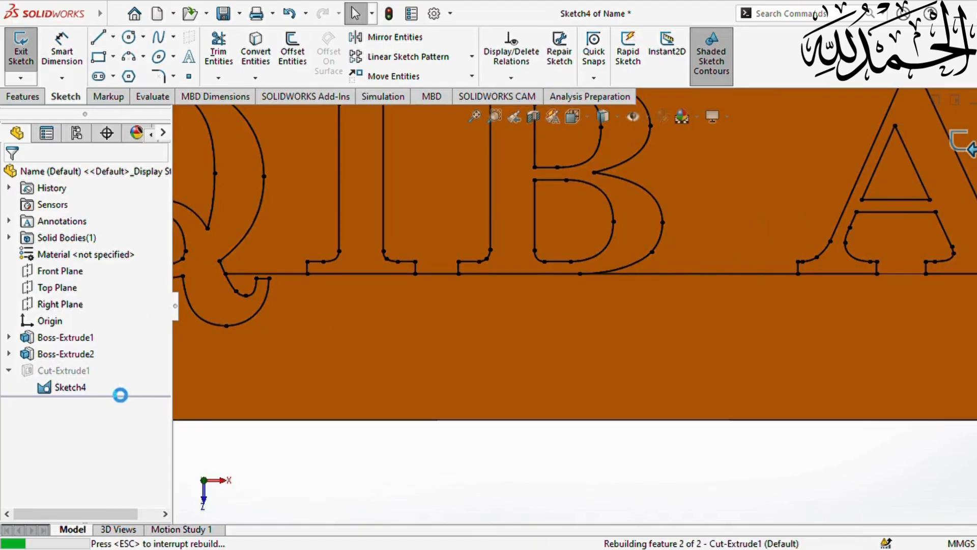
- Edit Cut-Extrude1 to add the regions between both A's legs to its selected contours
left_click(63, 372)
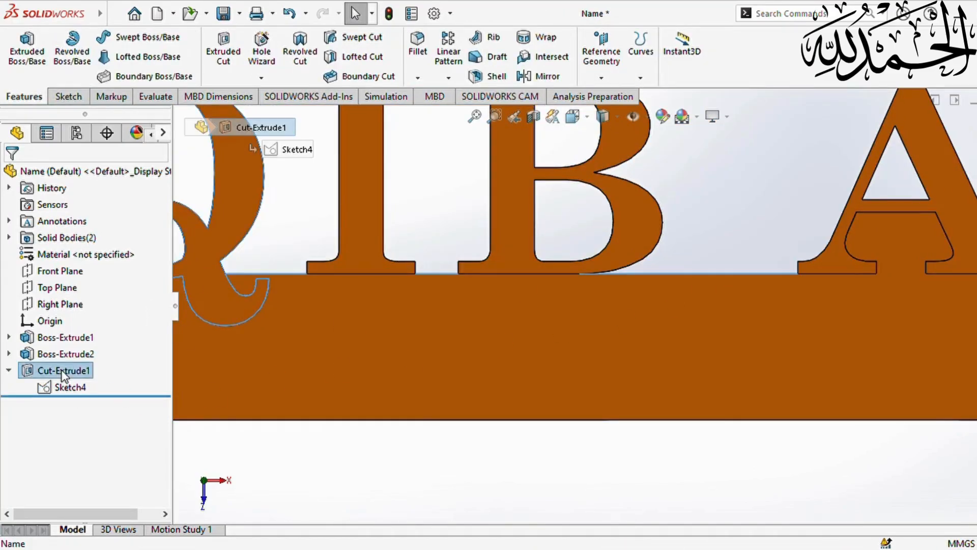
left_click(76, 324)
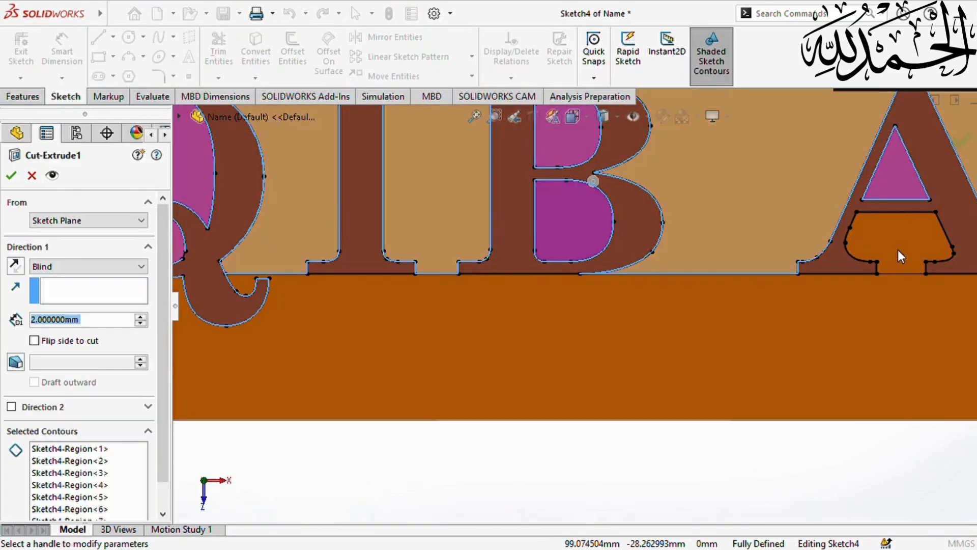
scroll(704, 312, "up", 3)
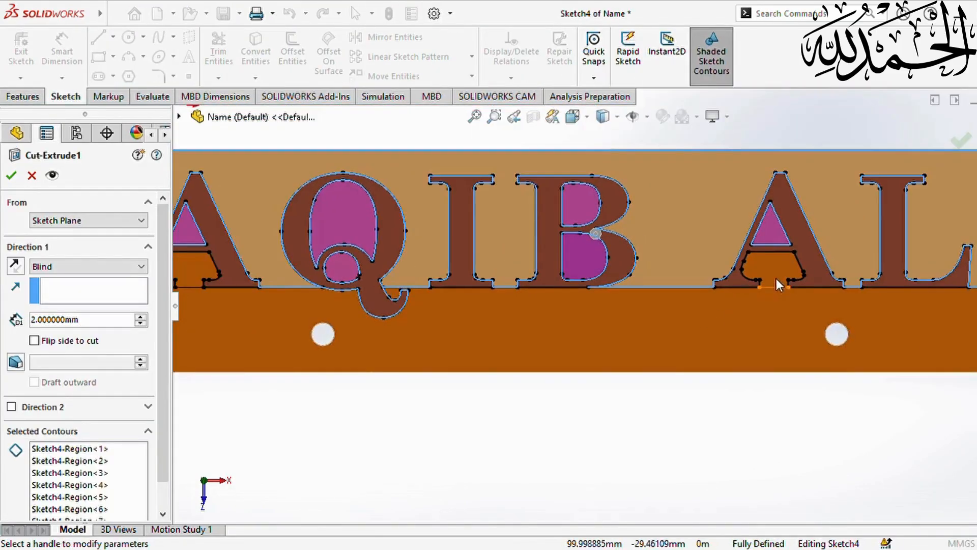
left_click(138, 461)
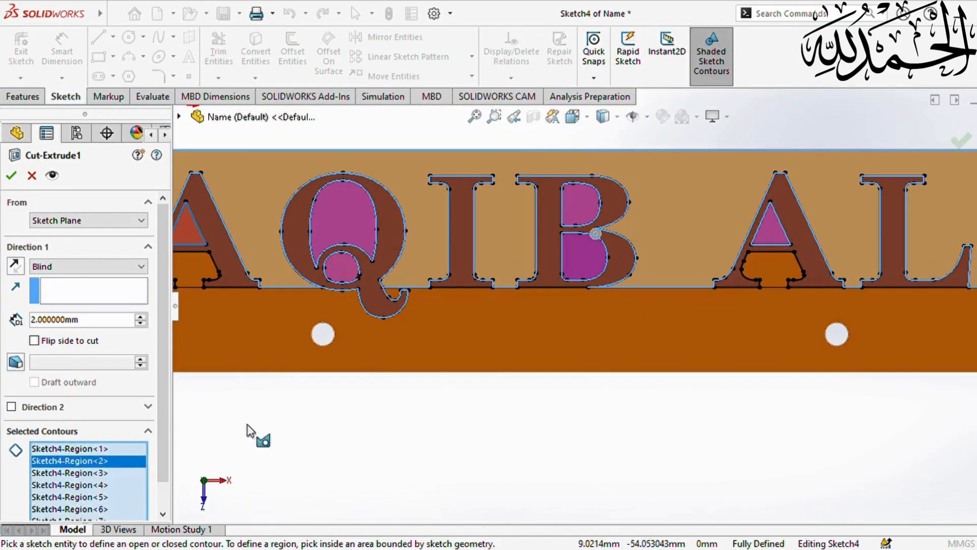
left_click(782, 261)
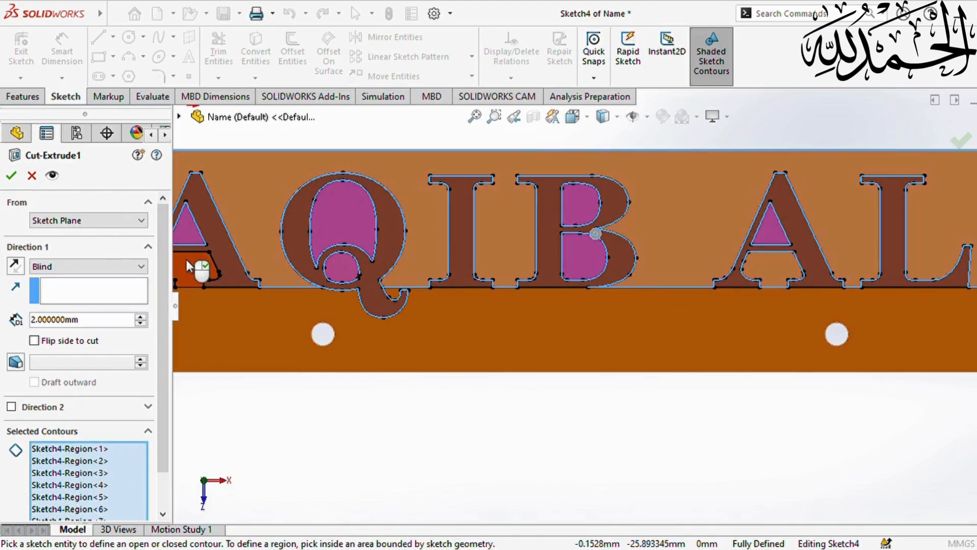
left_click(189, 269)
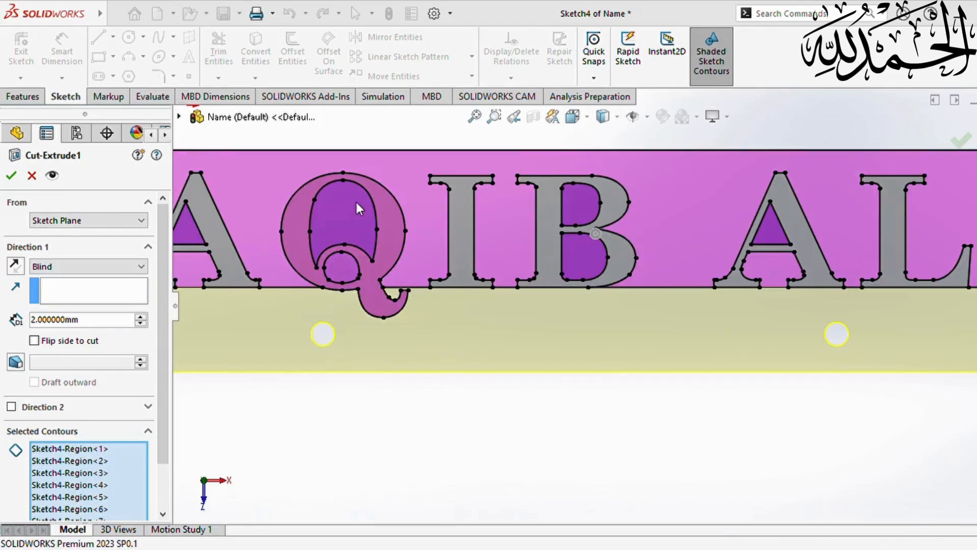
scroll(367, 306, "up", 3)
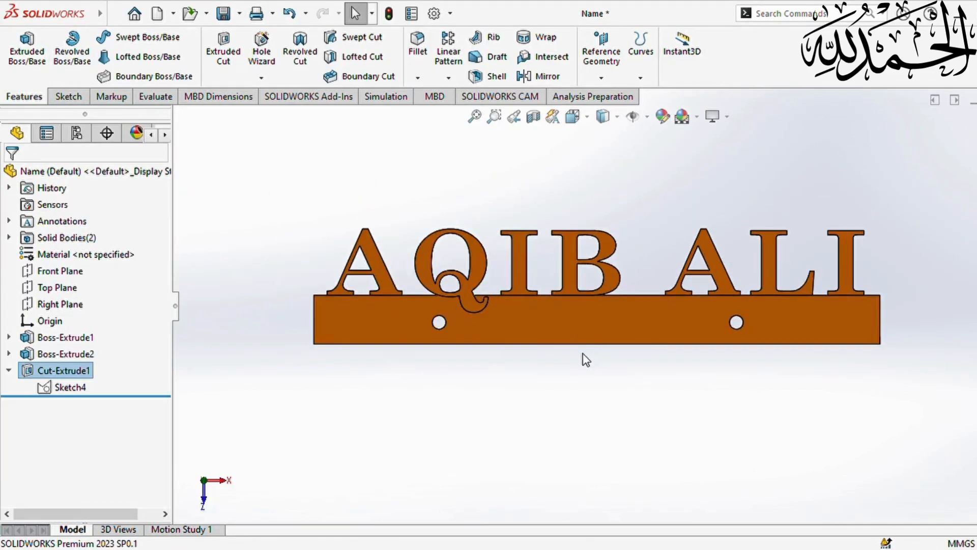
- Orbit the view to show the raised orange letters' depth above the plate
middle_click_drag(650, 384, 678, 411)
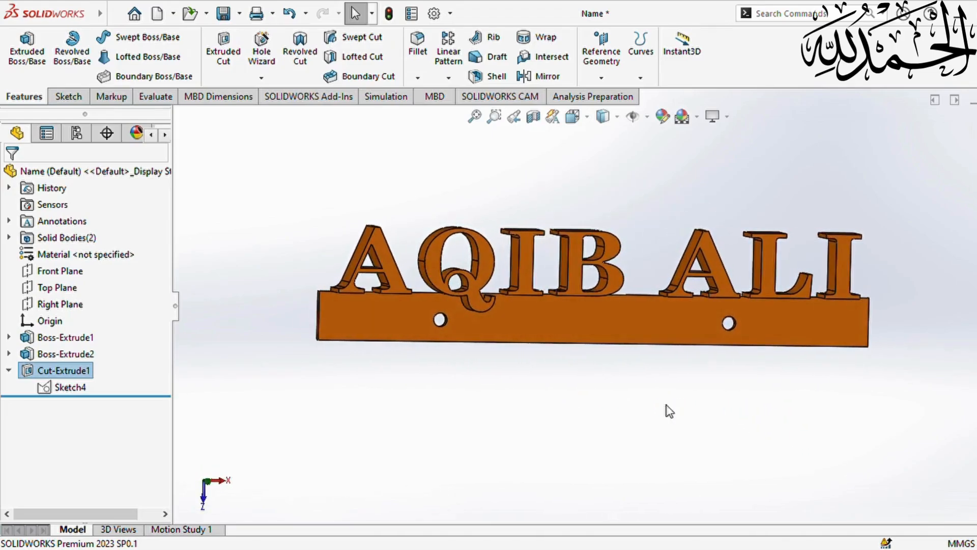